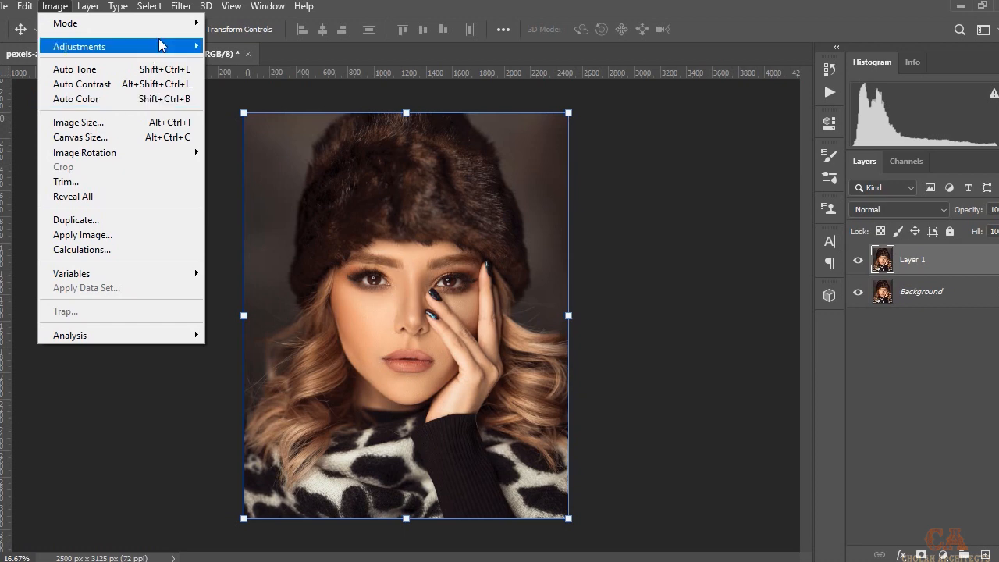
Apply a Shadows/Highlights adjustment to Layer 1 with shadows at 35% and highlights at 0%.
left_click(268, 309)
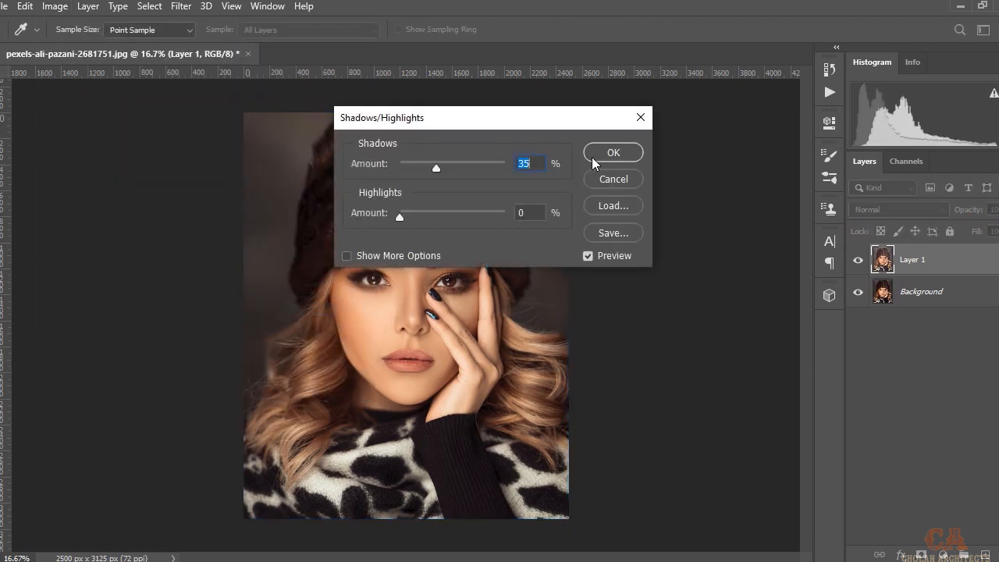
left_click(610, 152)
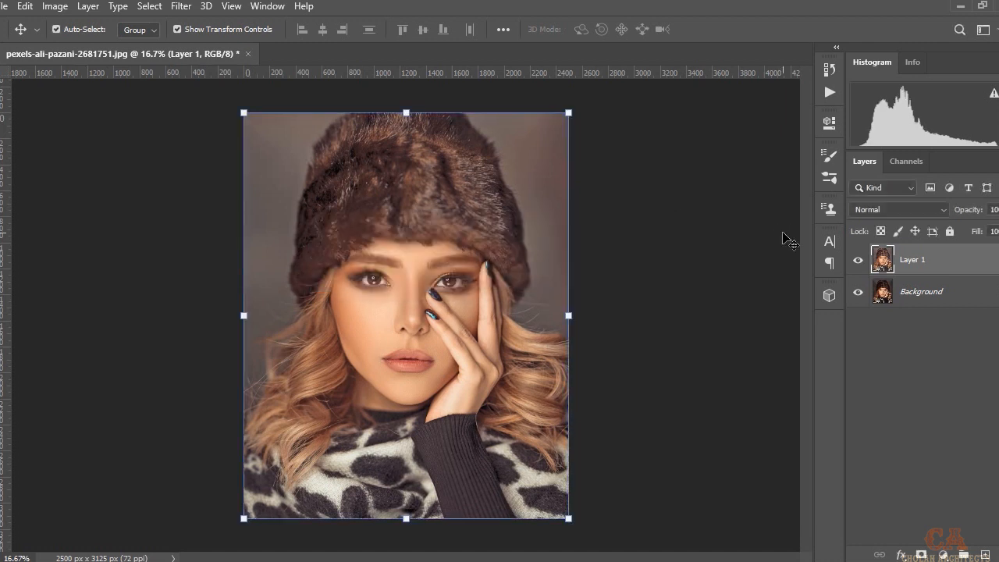
Duplicate Layer 1 and set the copy's blend mode to Overlay.
key("ctrl+j")
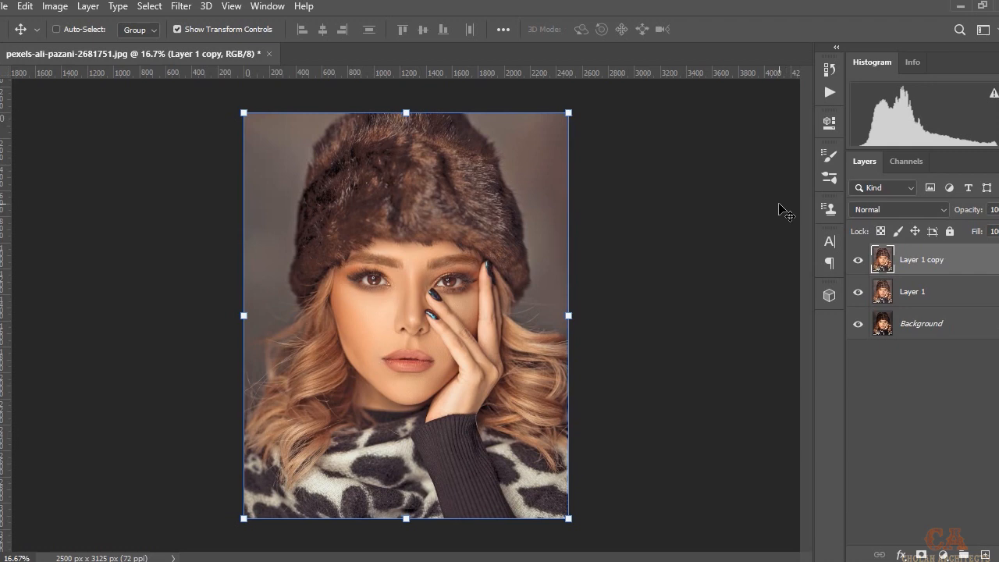
left_click(919, 212)
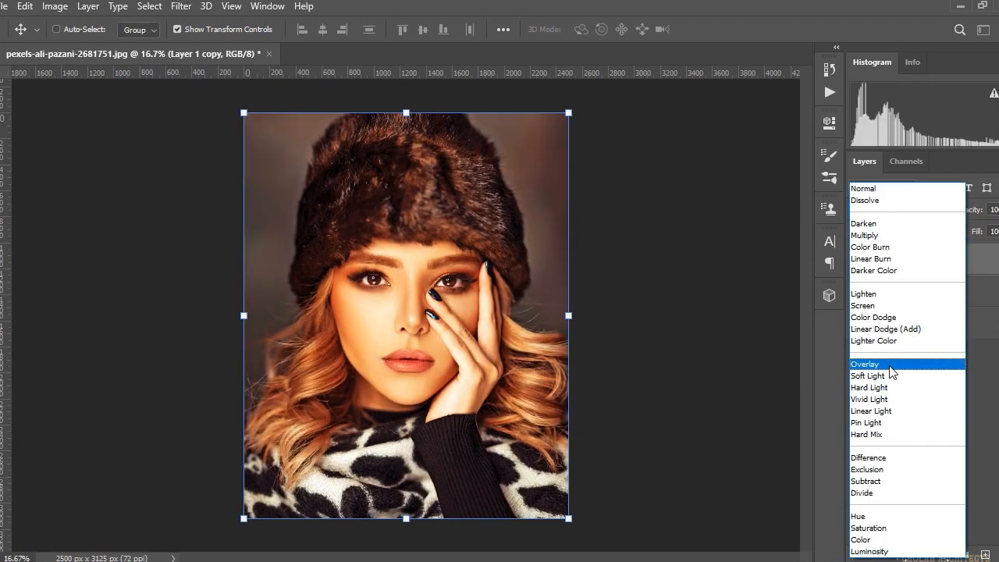
left_click(891, 365)
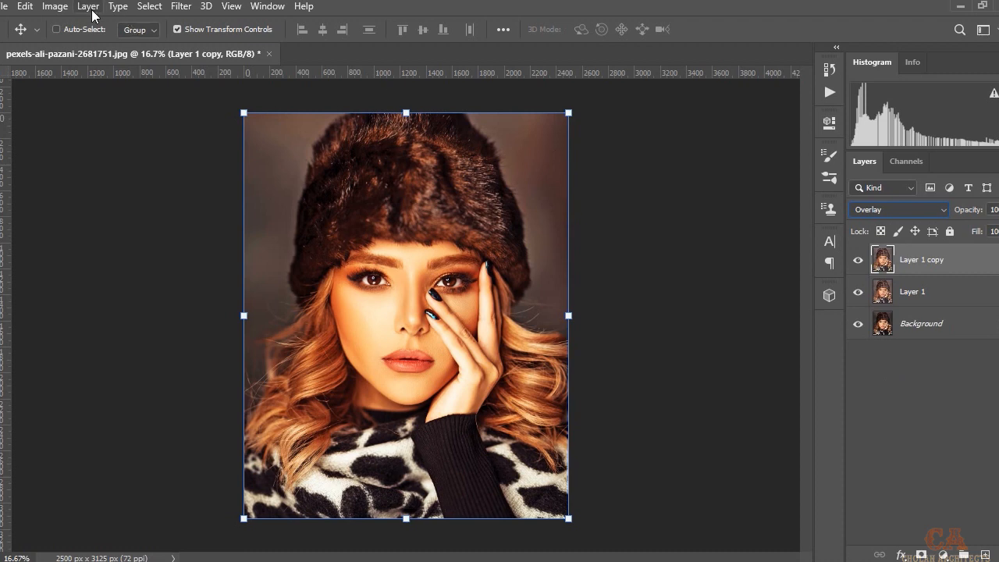
Apply a High Pass filter with a 20-pixel radius to the Overlay copy and merge it down into Layer 1.
left_click(182, 6)
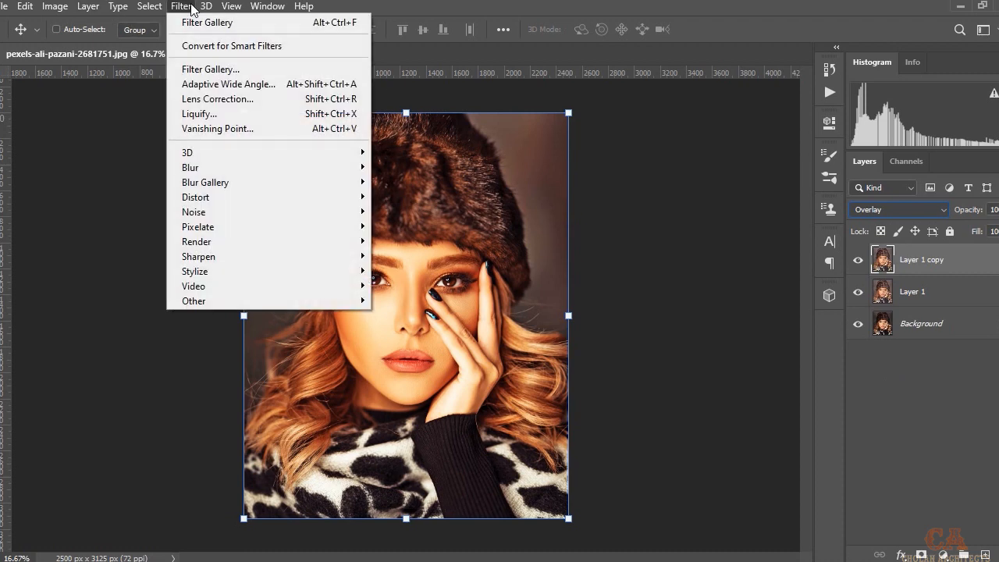
mouse_move(349, 301)
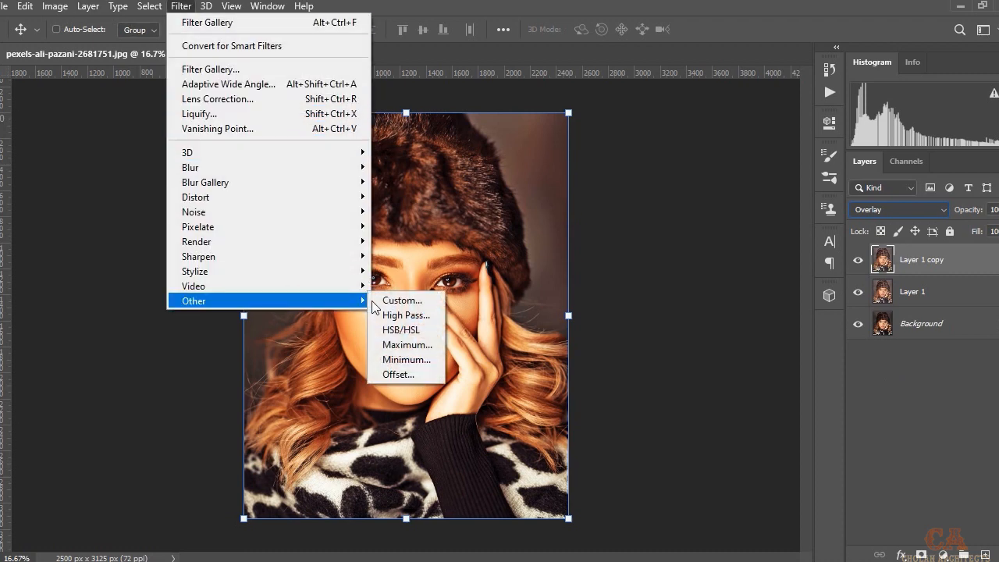
left_click(395, 316)
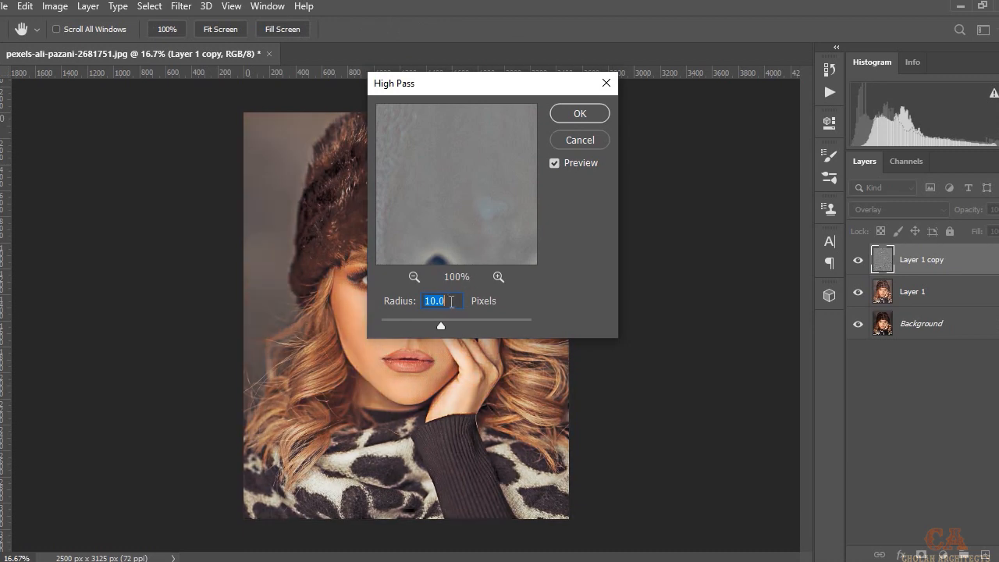
key("BackSpace")
type("20")
key("Return")
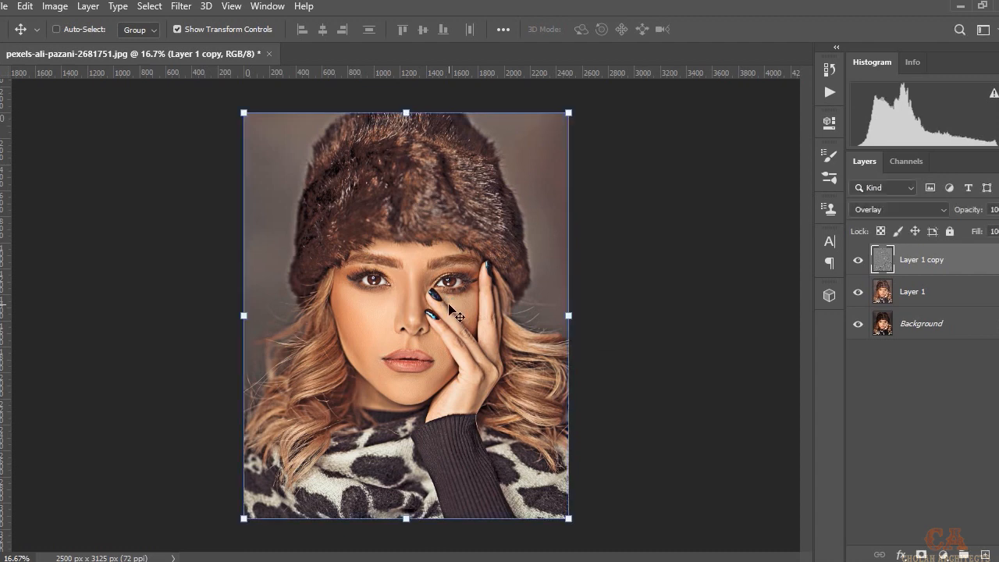
left_click(92, 8)
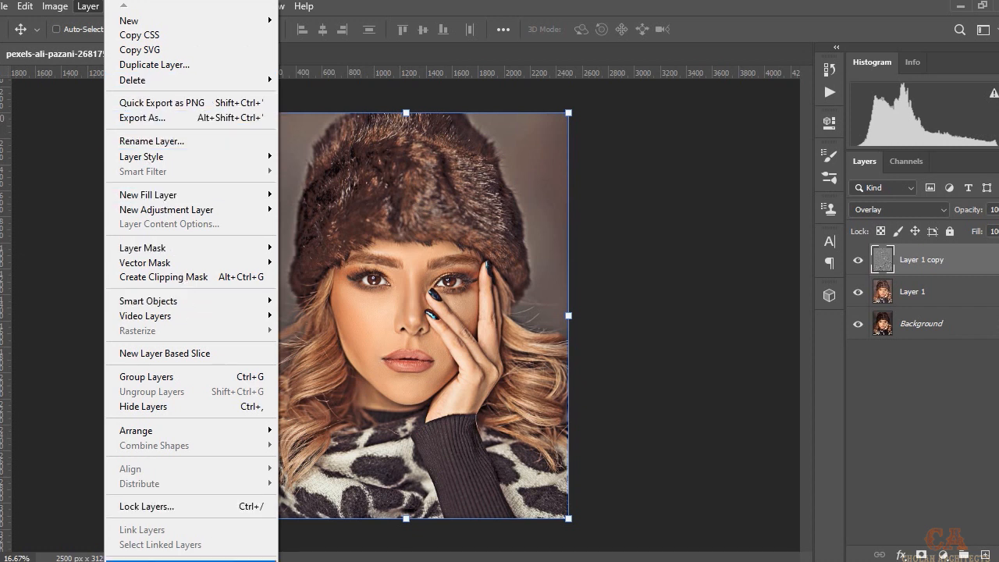
left_click(192, 560)
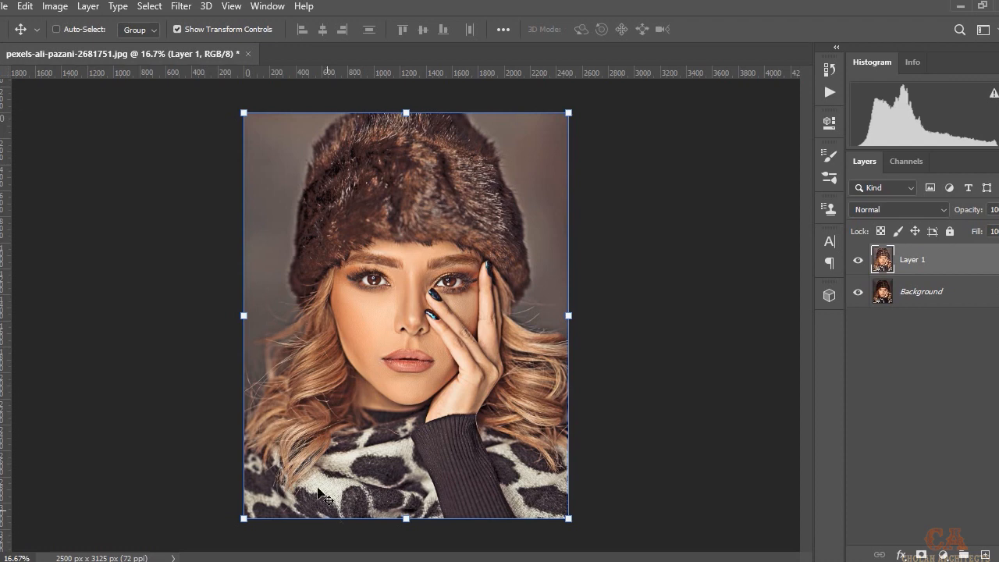
Apply Reduce Noise to Layer 1 with strength 10 and Preserve Details, Reduce Color Noise and Sharpen Details all at 0%.
left_click(187, 6)
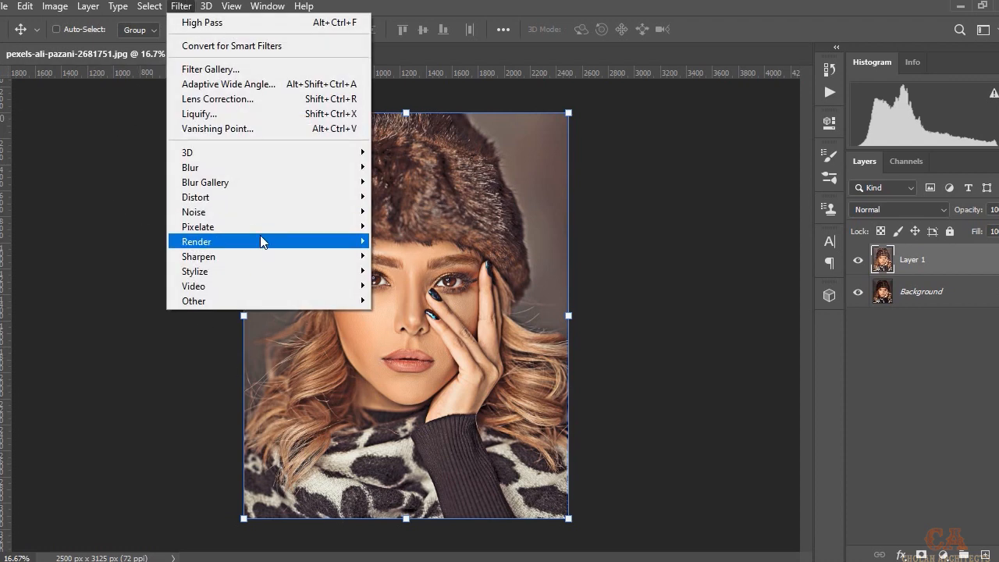
mouse_move(276, 218)
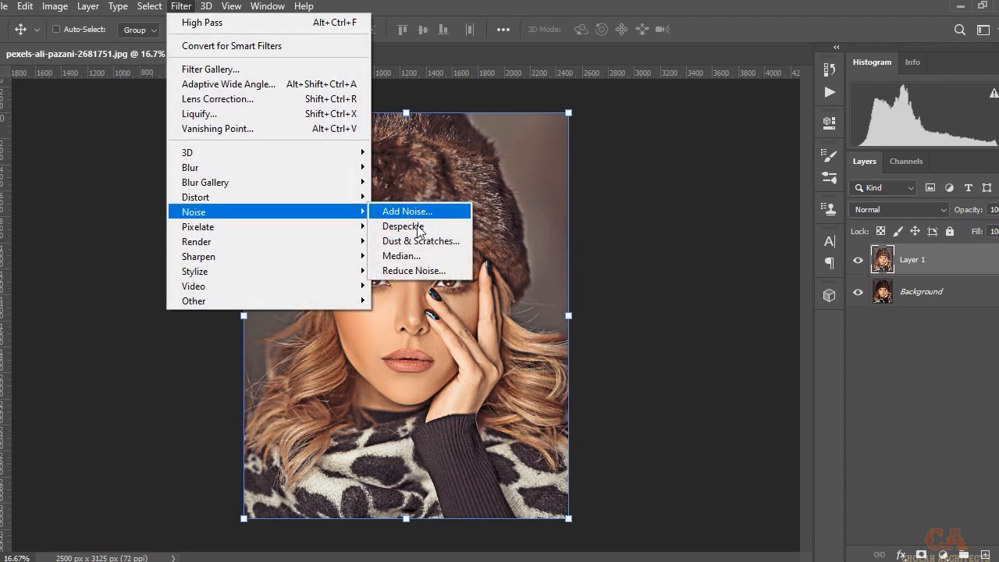
left_click(419, 276)
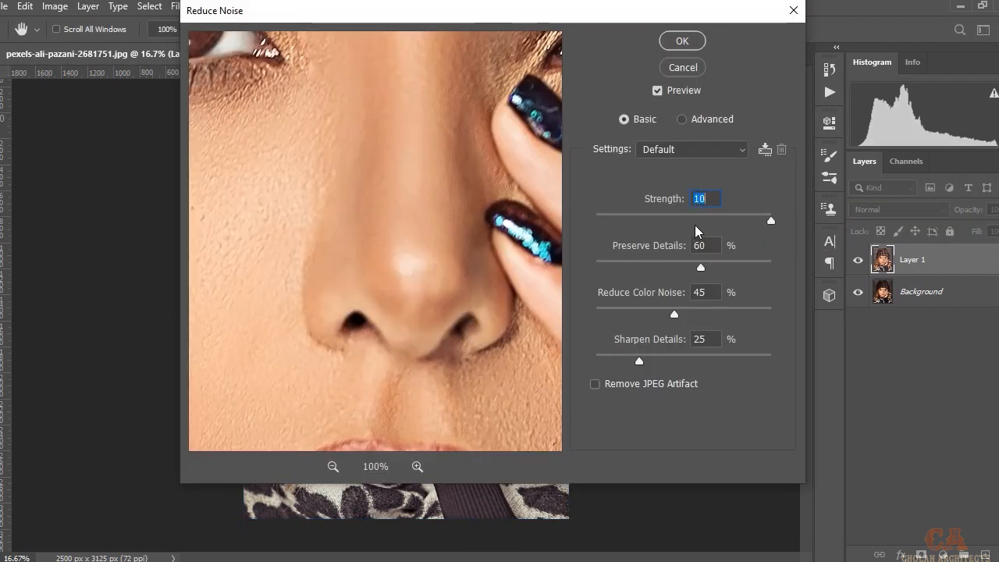
key("Tab")
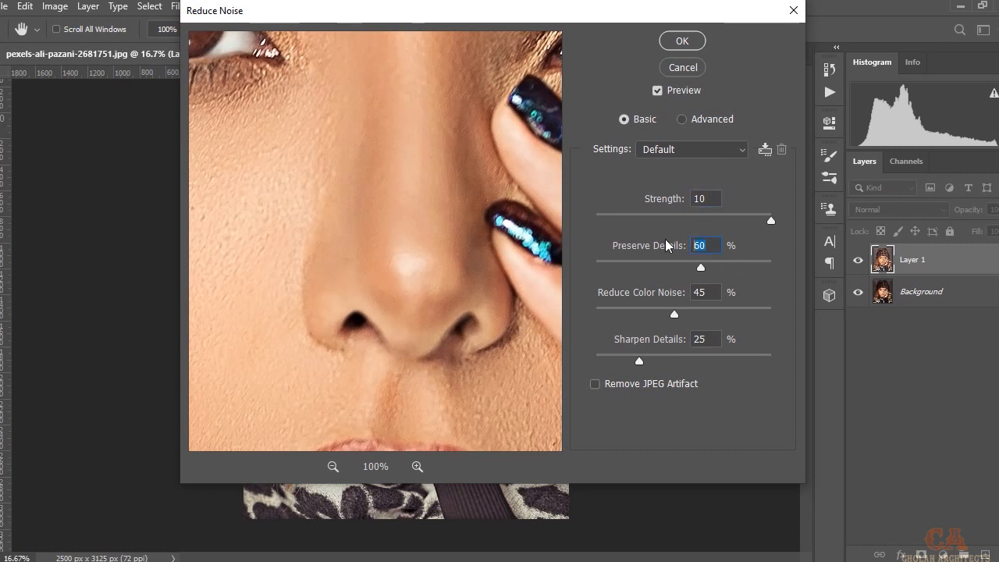
type("0")
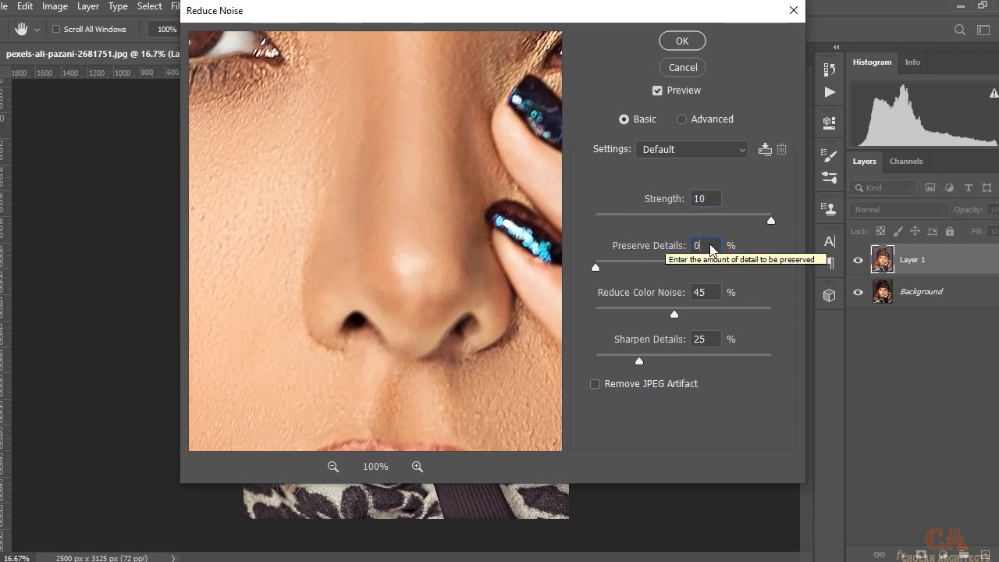
left_click(714, 291)
type("0")
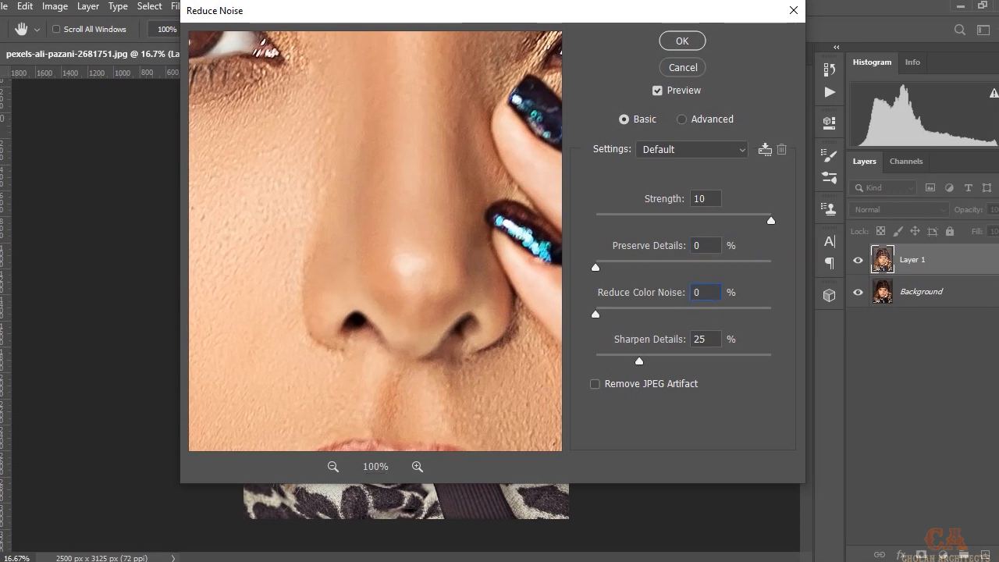
left_click(700, 338)
type("0")
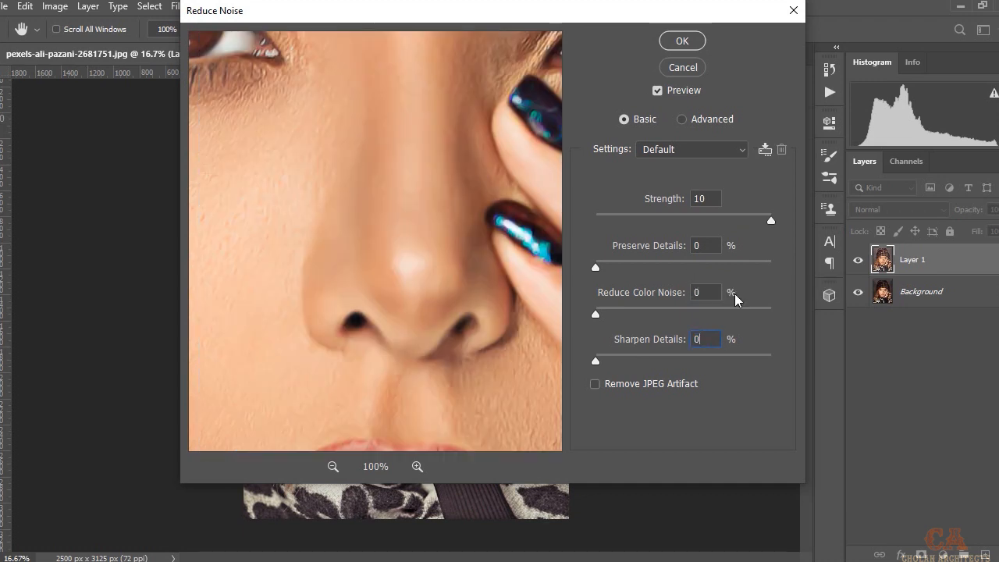
left_click(678, 40)
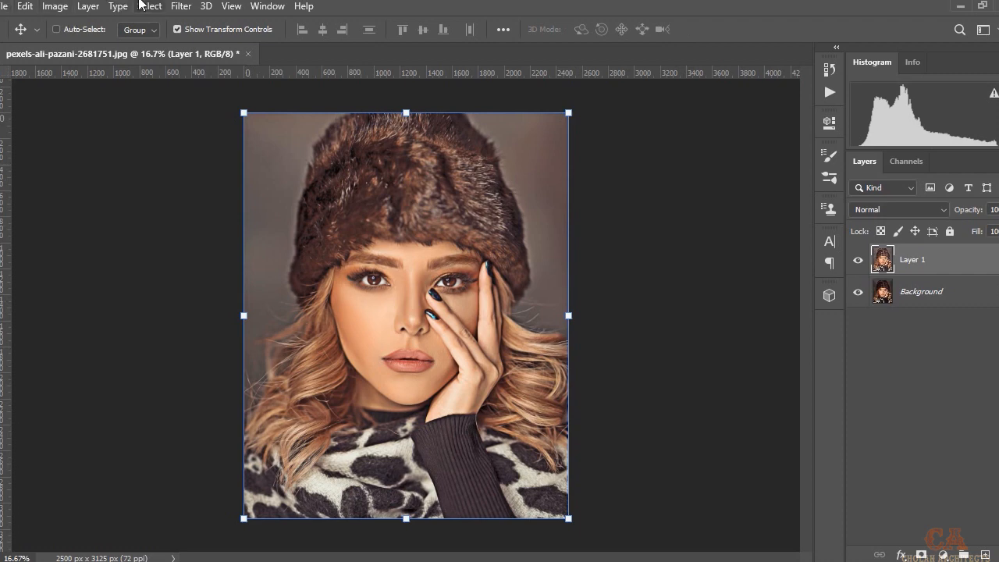
Sharpen Layer 1 with Unsharp Mask at 200% amount, 2.0-pixel radius and threshold 0.
left_click(180, 7)
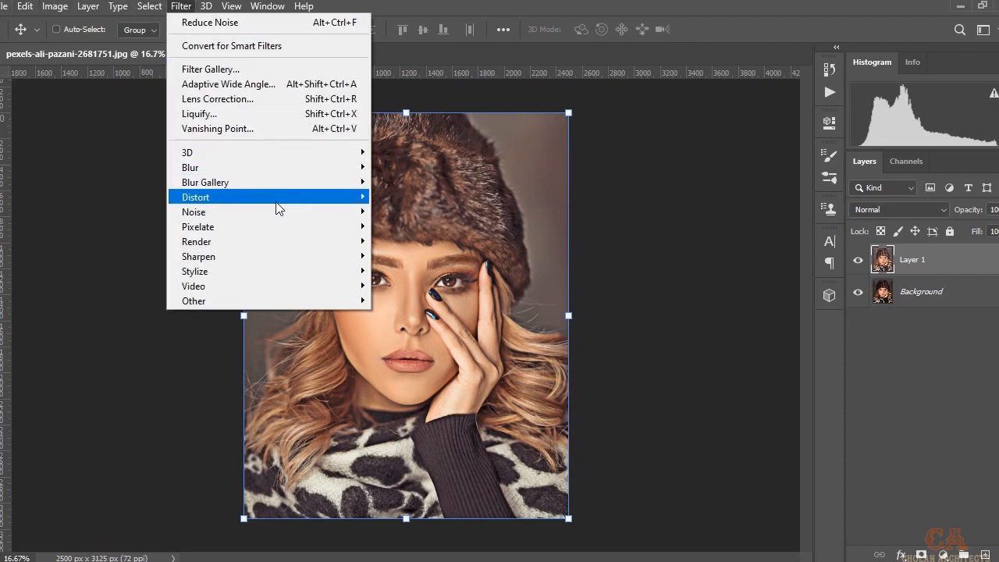
mouse_move(341, 256)
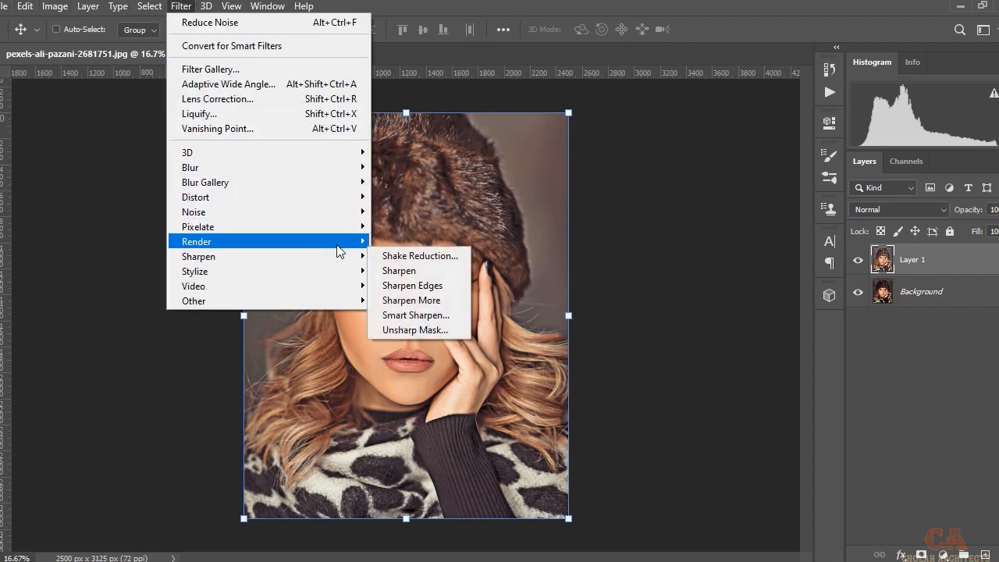
left_click(403, 330)
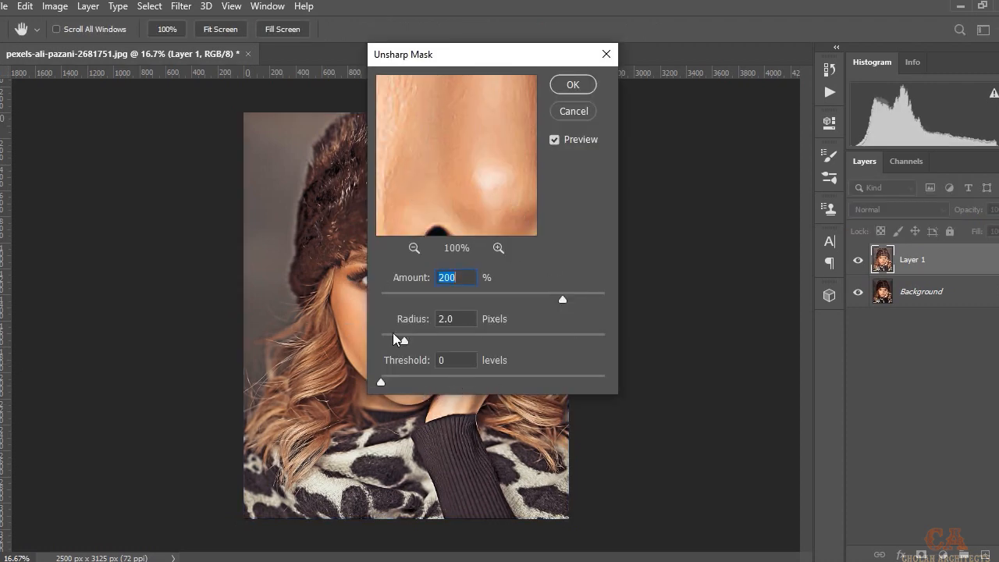
left_click(564, 86)
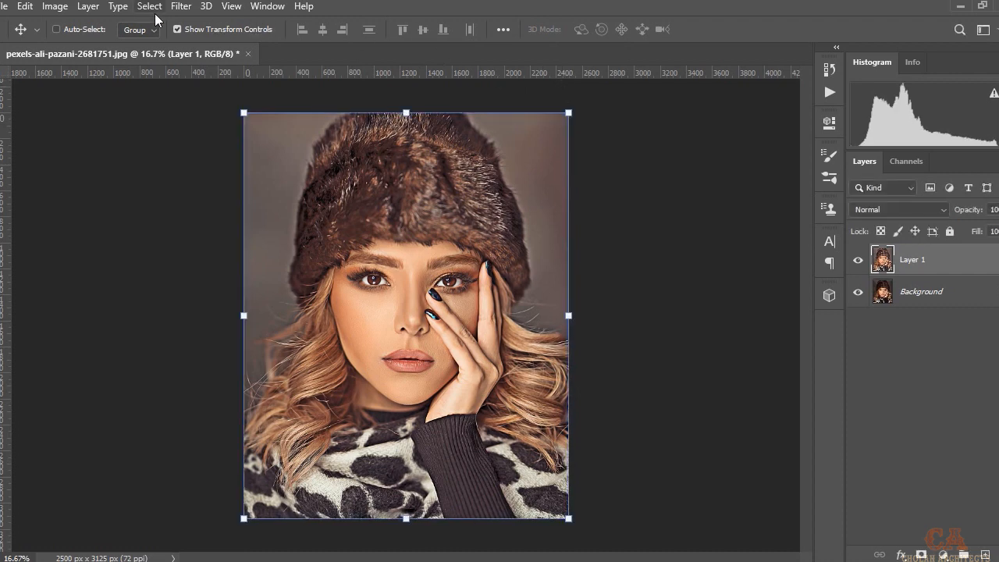
Apply the Diffuse filter to Layer 1 in Anisotropic mode.
left_click(181, 7)
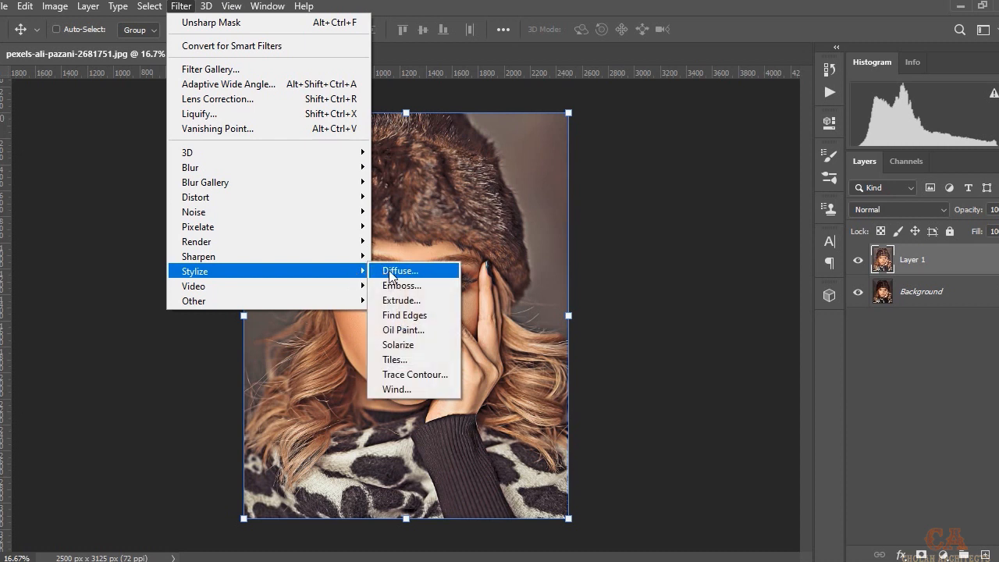
left_click(396, 270)
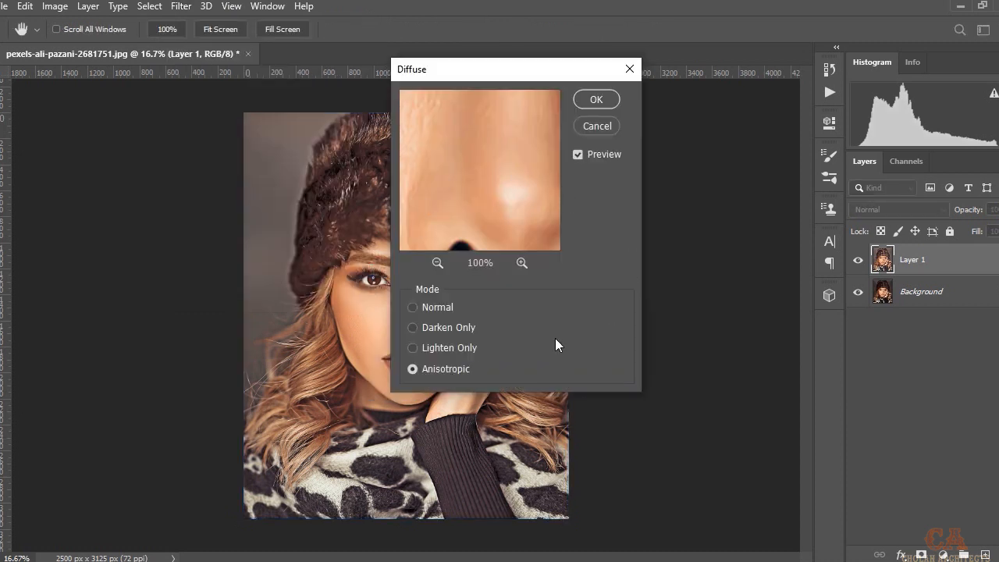
left_click(596, 99)
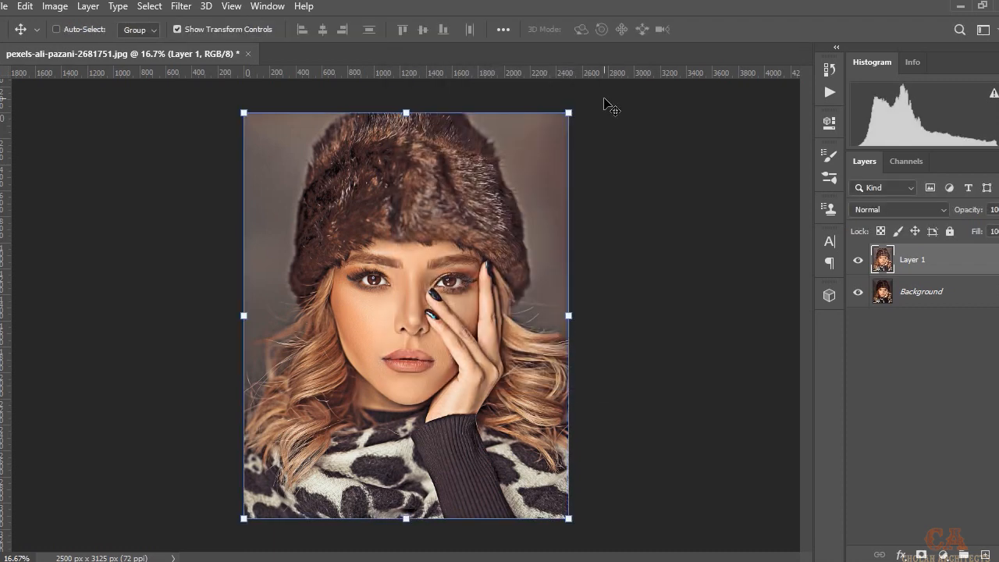
Apply Reduce Noise to Layer 1 a second time with strength 10 and all other amounts at 0%.
left_click(181, 6)
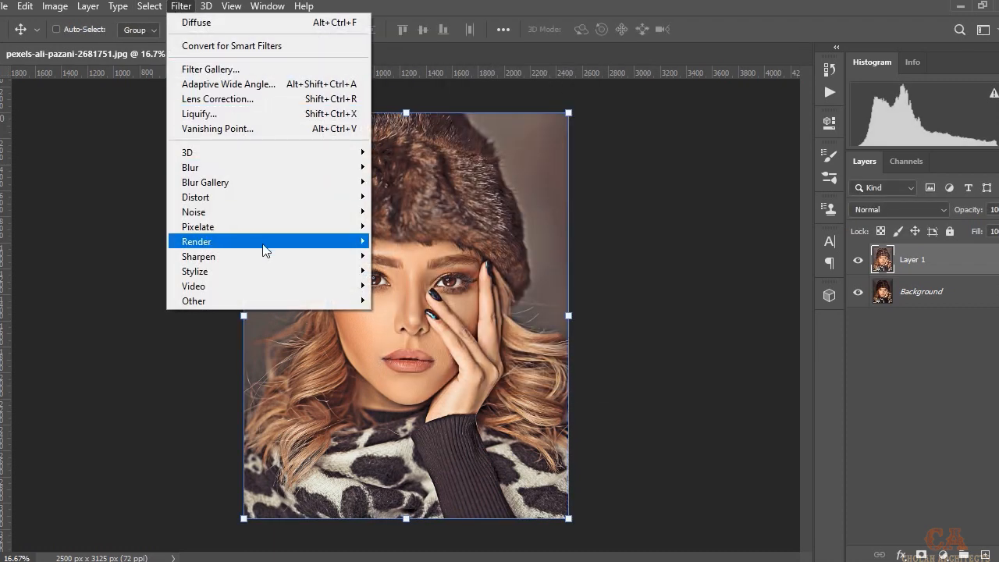
mouse_move(297, 219)
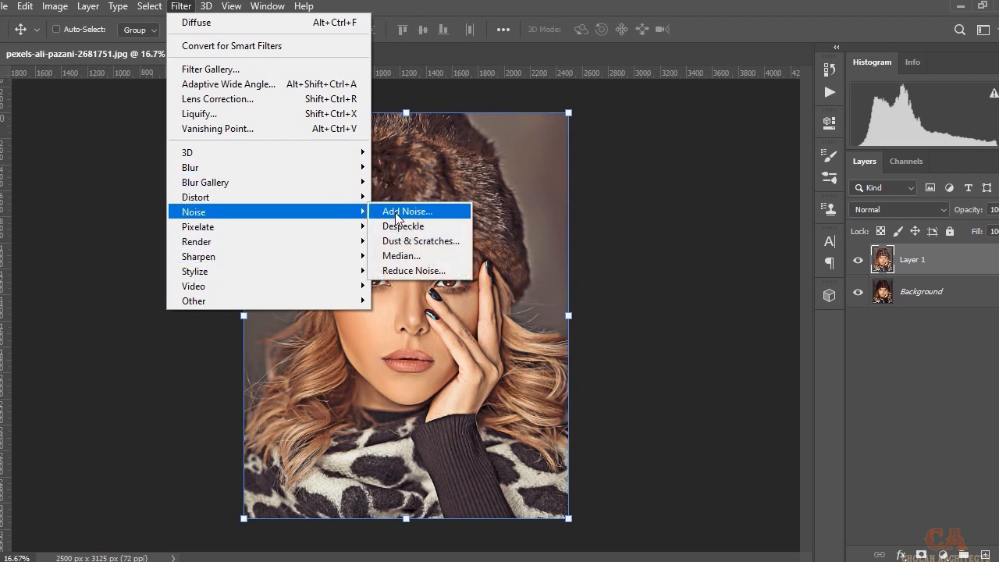
left_click(410, 270)
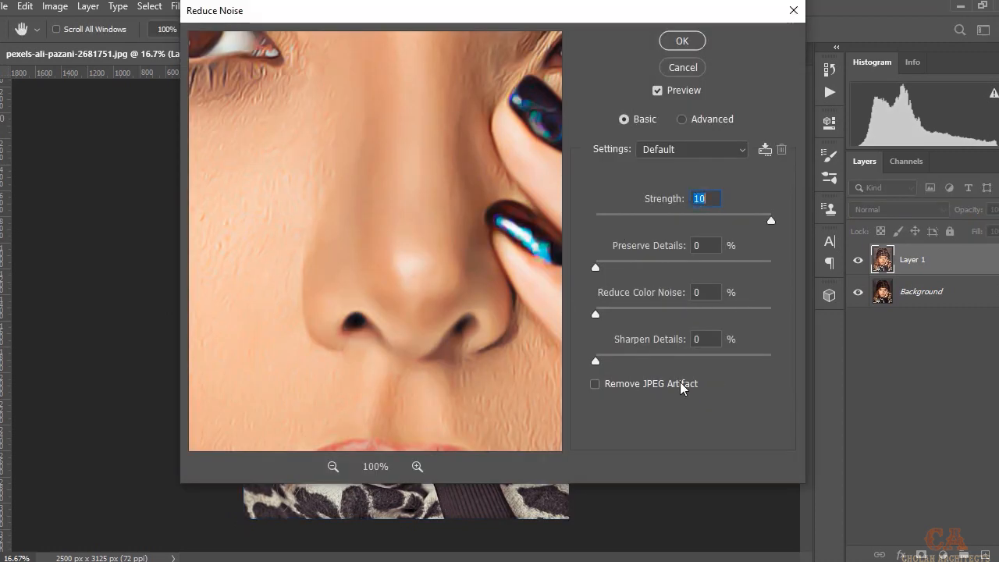
left_click(696, 40)
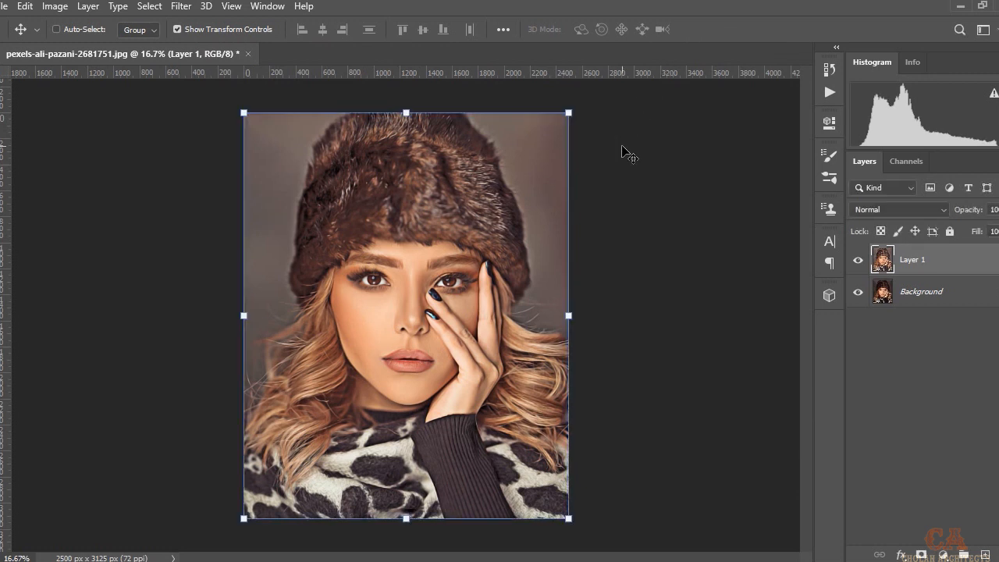
Apply a Surface Blur to Layer 1 with a 10-pixel radius and a threshold of 10 levels.
left_click(173, 6)
mouse_move(299, 176)
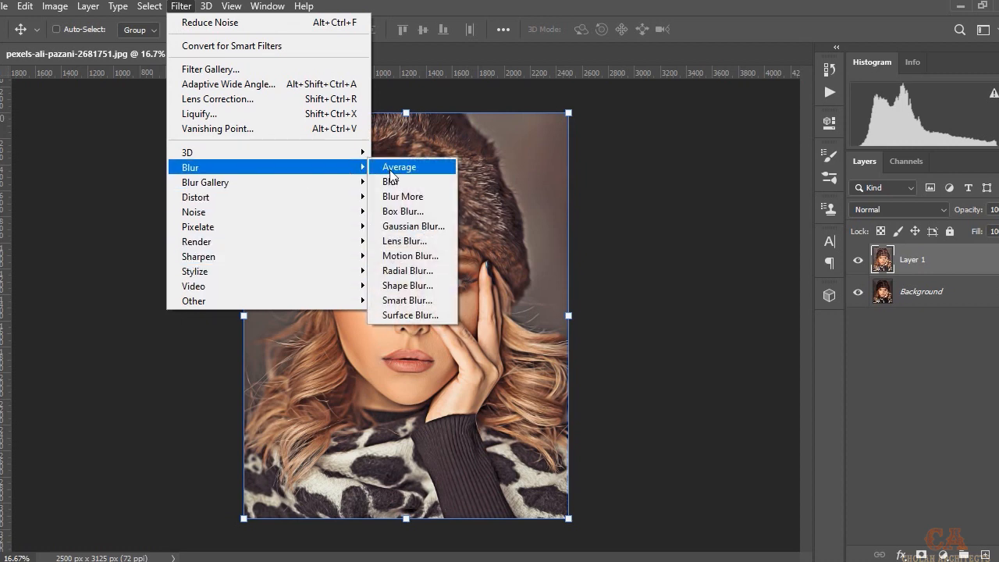
left_click(429, 315)
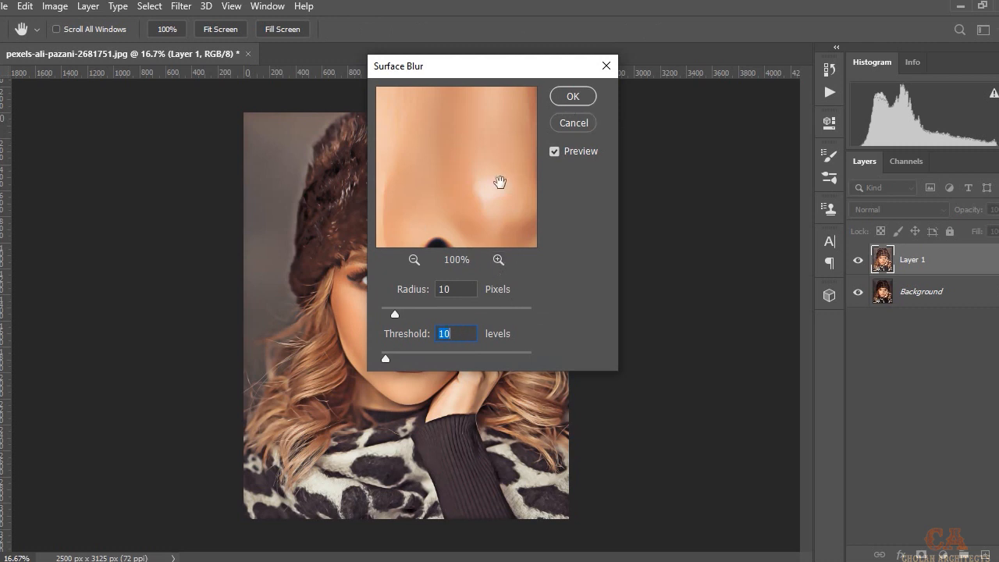
left_click(572, 95)
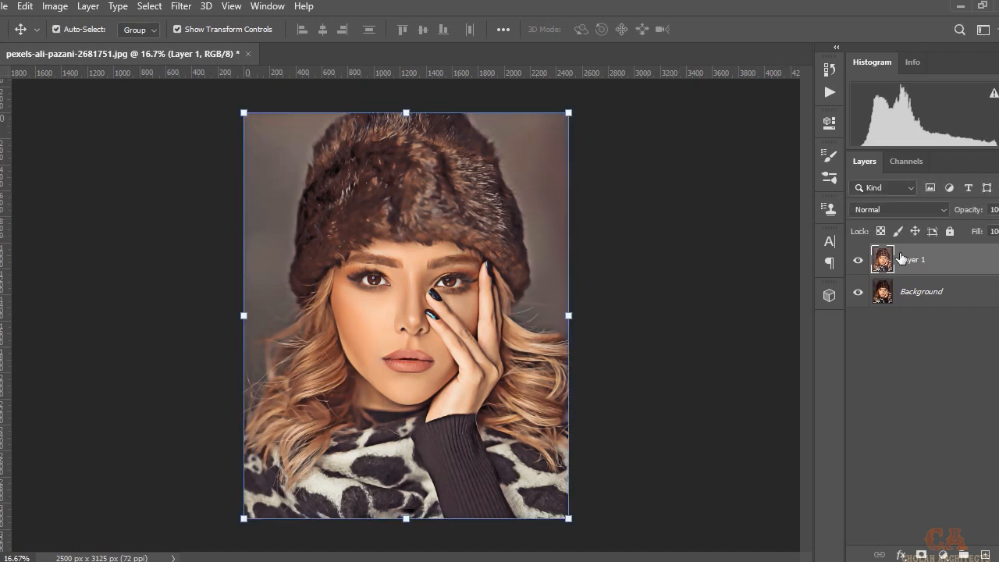
Duplicate Layer 1 and set the copy's blend mode to Overlay.
key("ctrl+j")
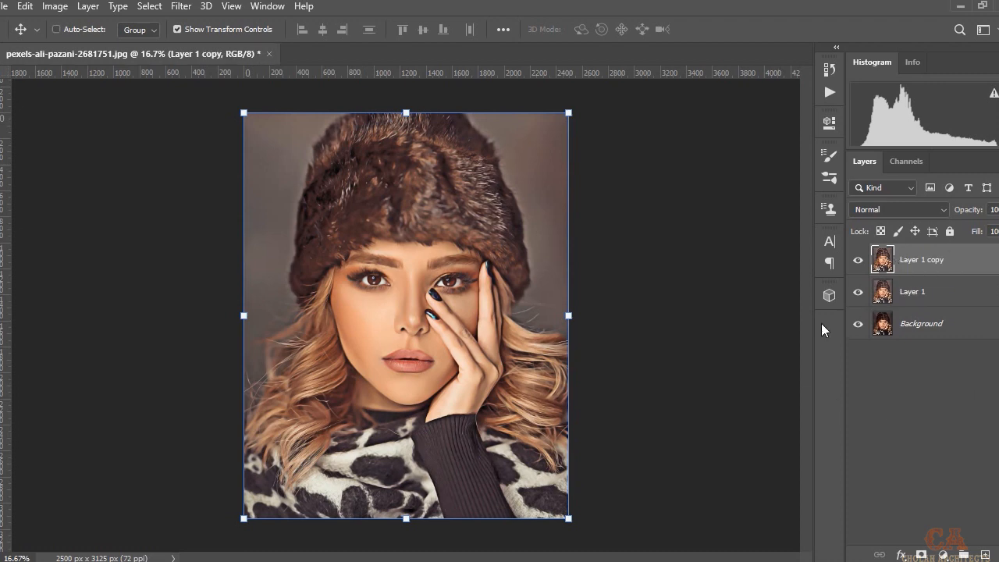
left_click(933, 211)
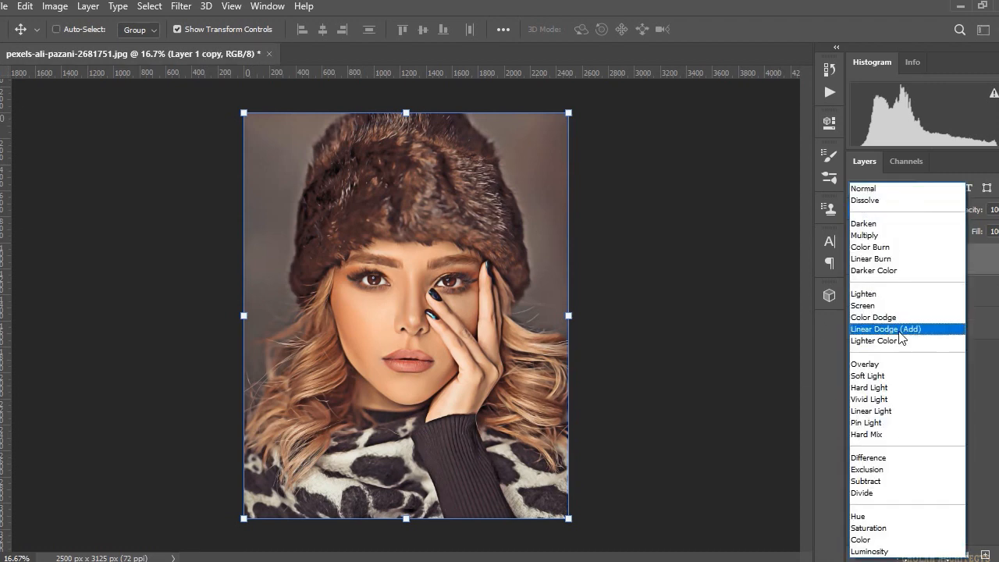
left_click(890, 366)
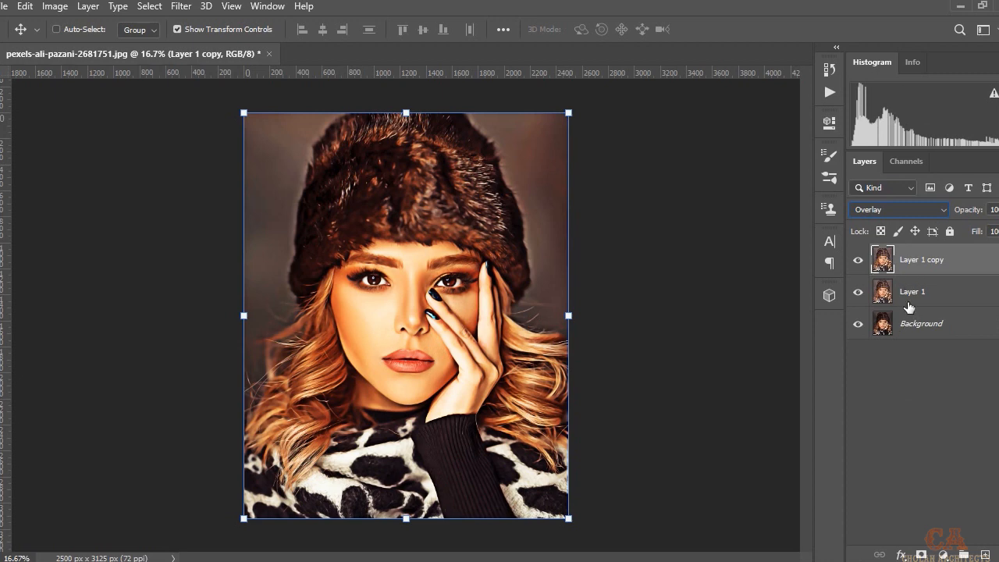
Apply a High Pass filter with a 10-pixel radius to Layer 1 copy and merge it down into Layer 1.
left_click(180, 7)
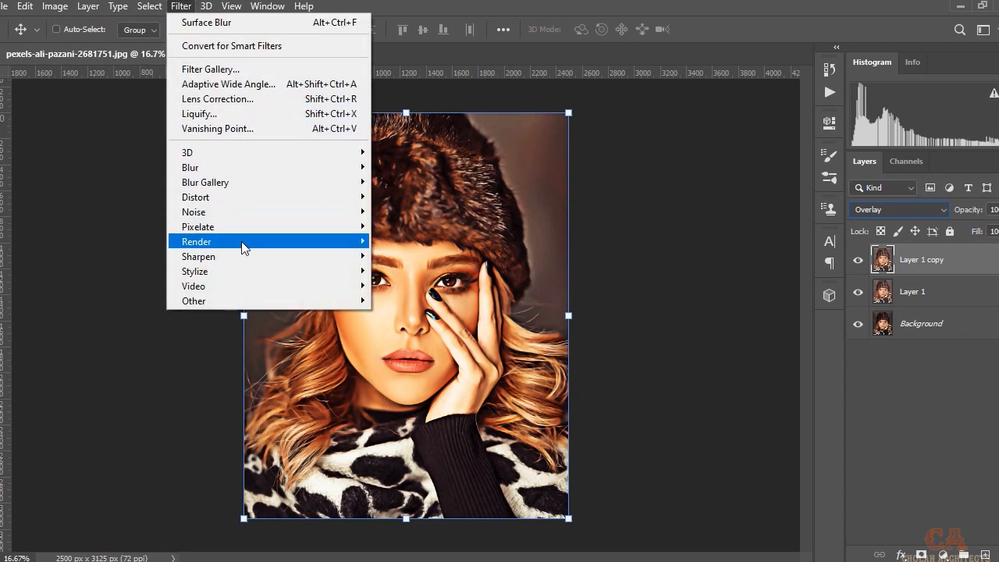
mouse_move(254, 301)
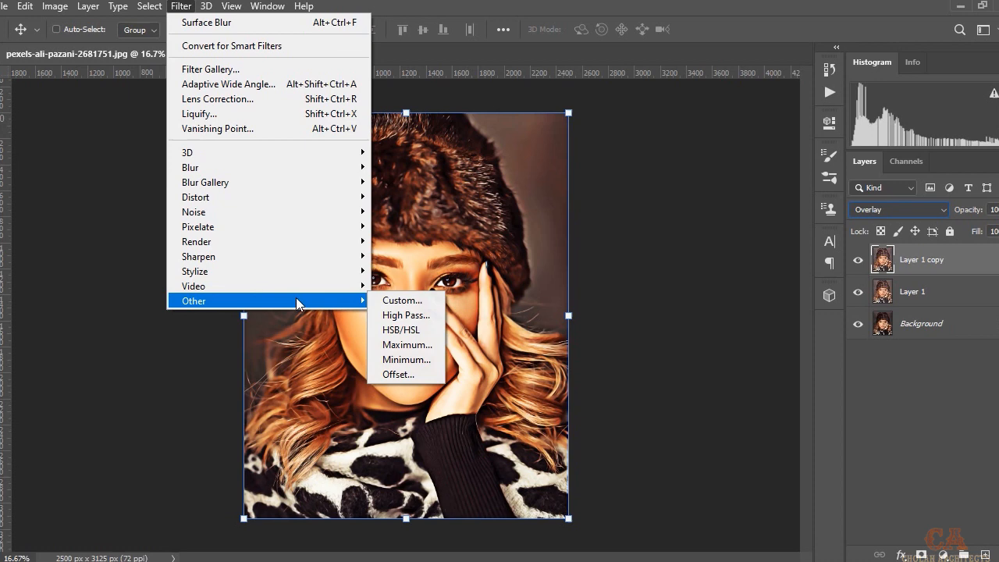
left_click(406, 317)
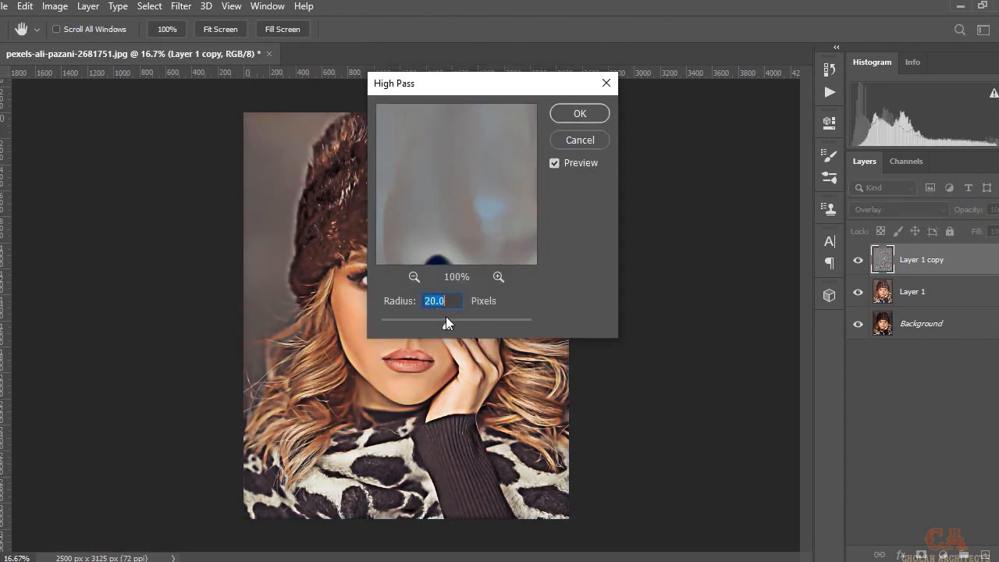
key("BackSpace")
type("10")
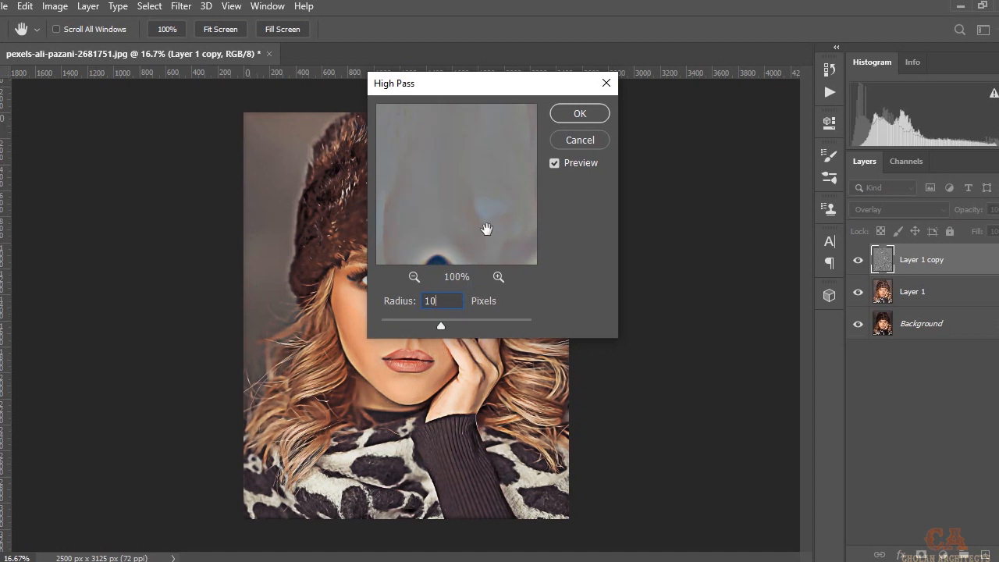
left_click(580, 115)
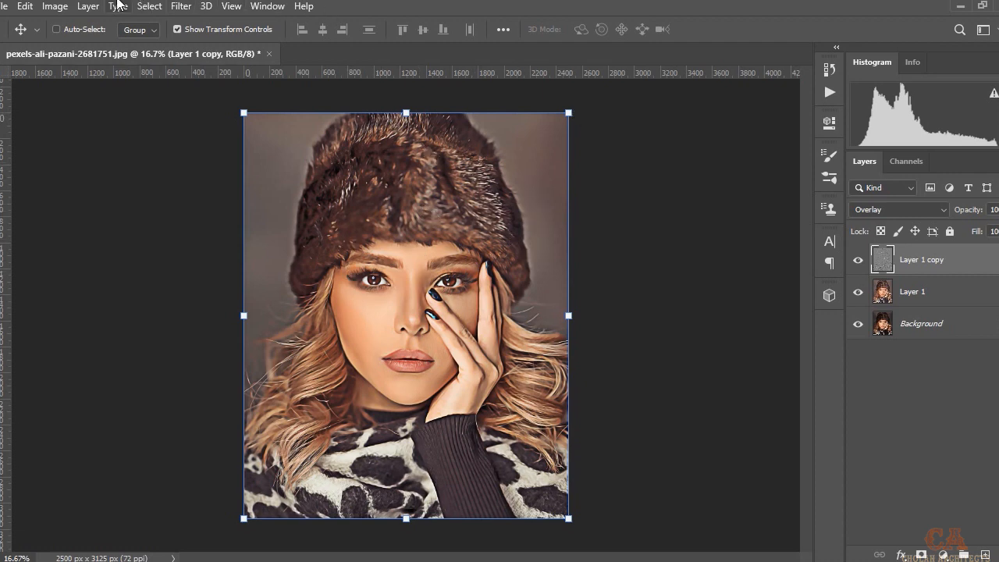
left_click(86, 6)
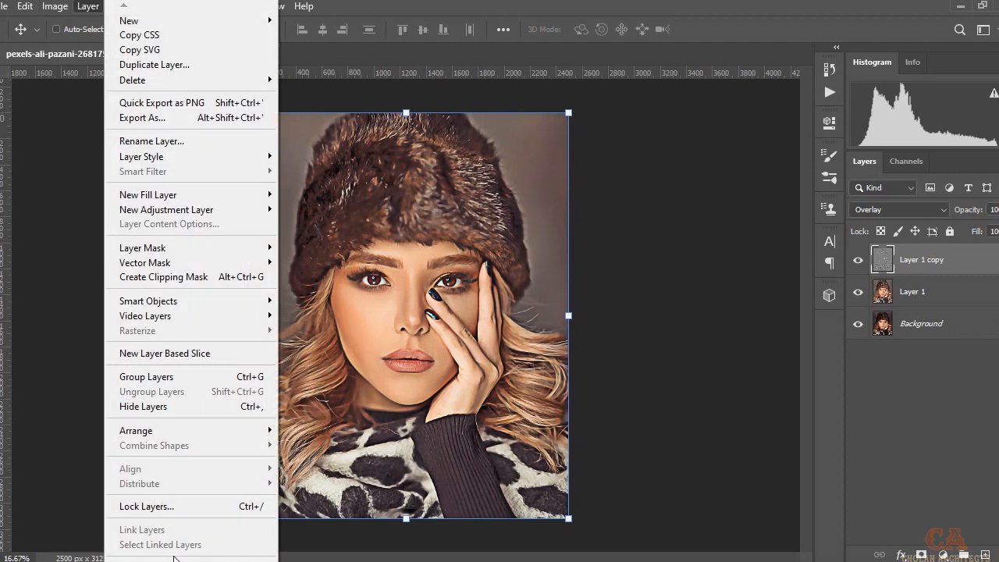
left_click(190, 560)
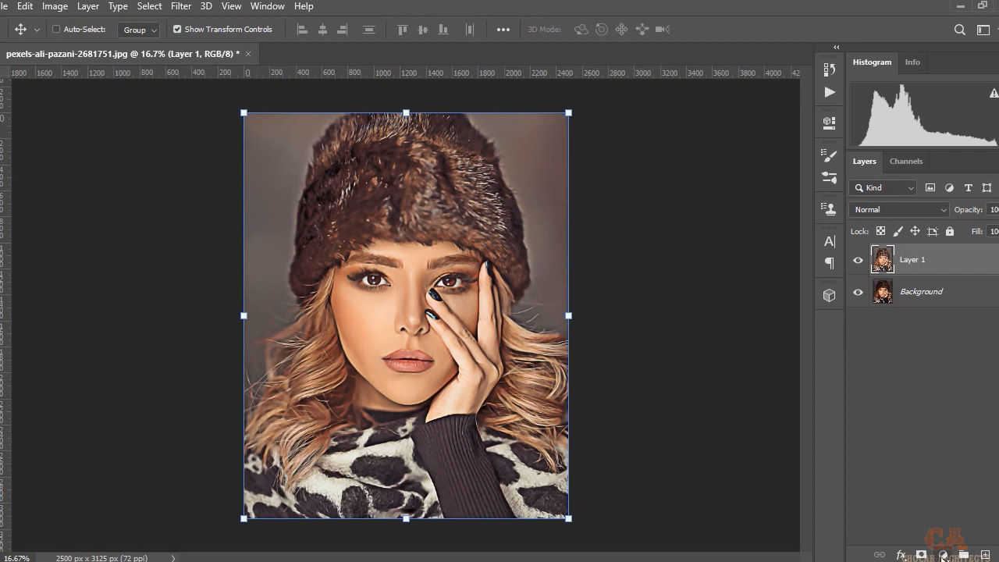
Add a Brightness/Contrast adjustment layer above Layer 1 with contrast set to 30.
left_click(942, 557)
left_click(949, 329)
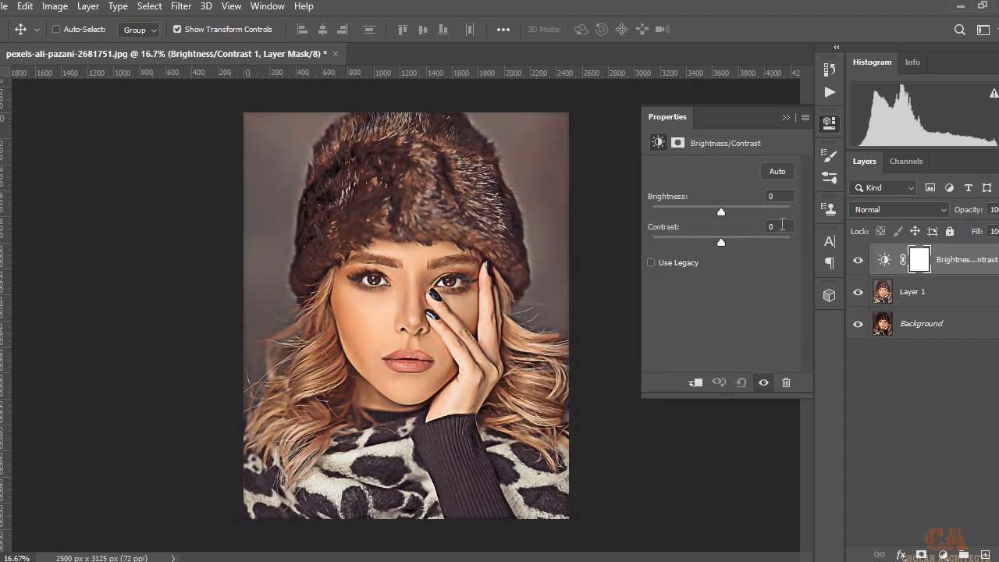
left_click(773, 227)
type("30")
key("Return")
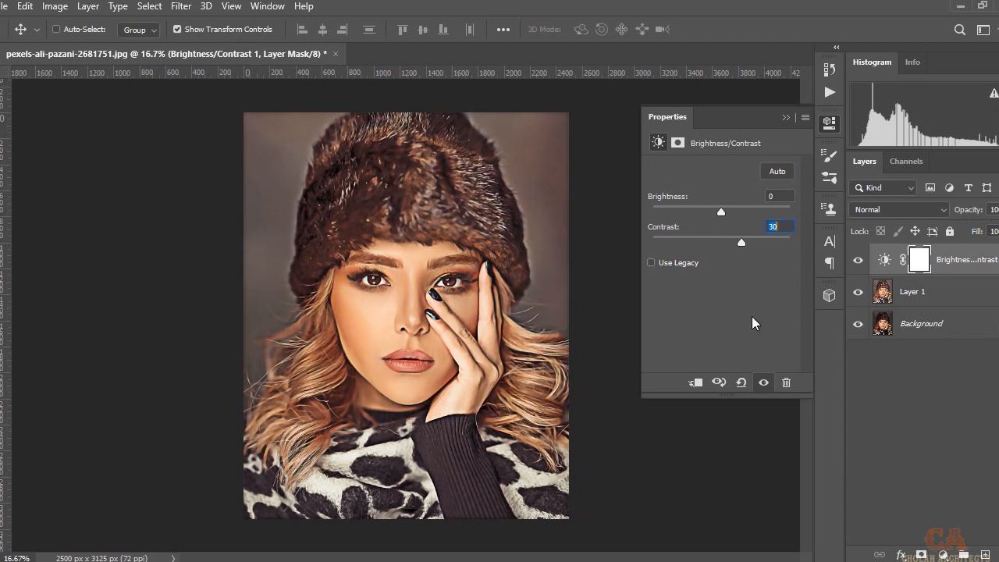
left_click(788, 117)
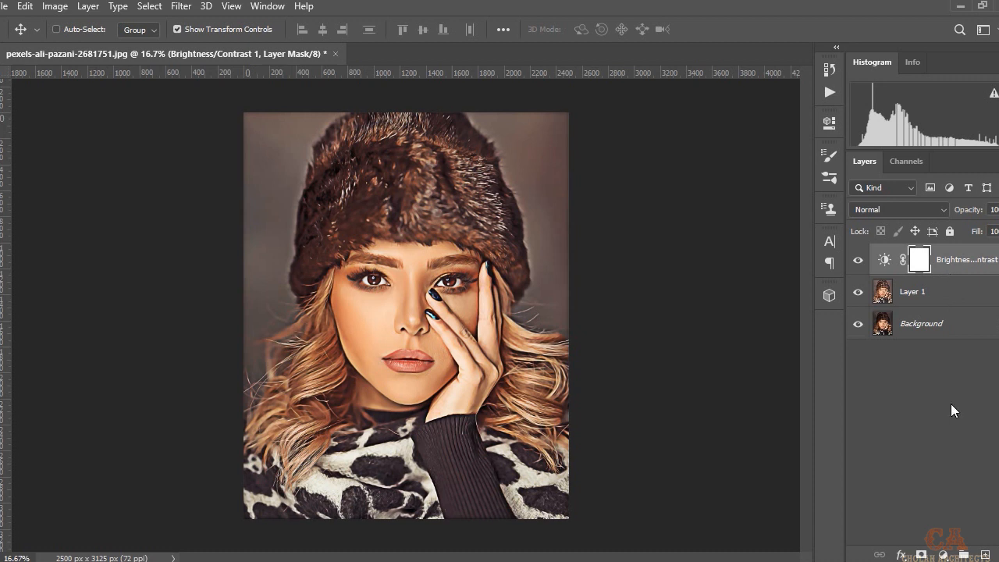
Add a Color Balance adjustment layer with midtones at Cyan/Red -10, Magenta/Green -10 and Yellow/Blue +10.
left_click(943, 554)
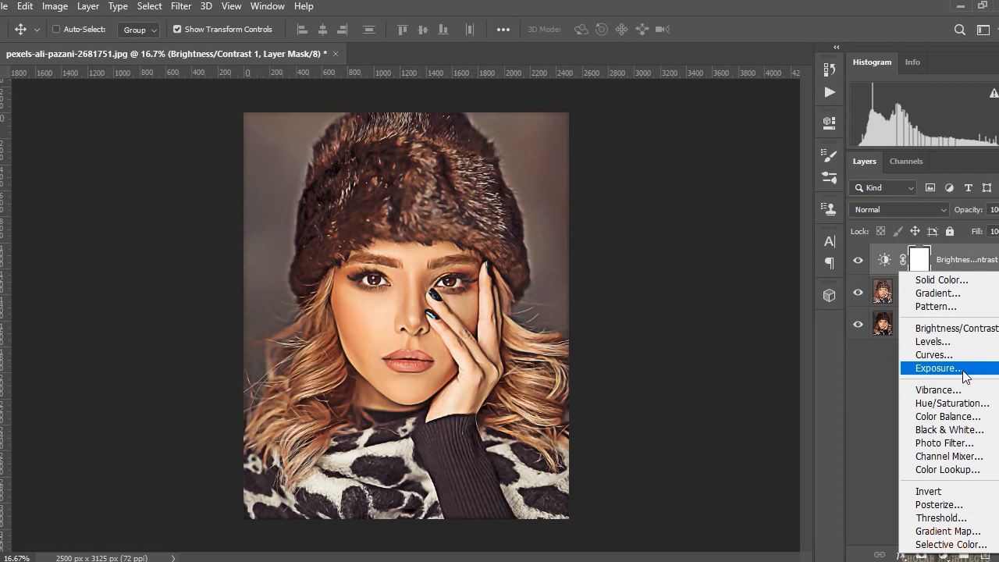
left_click(948, 417)
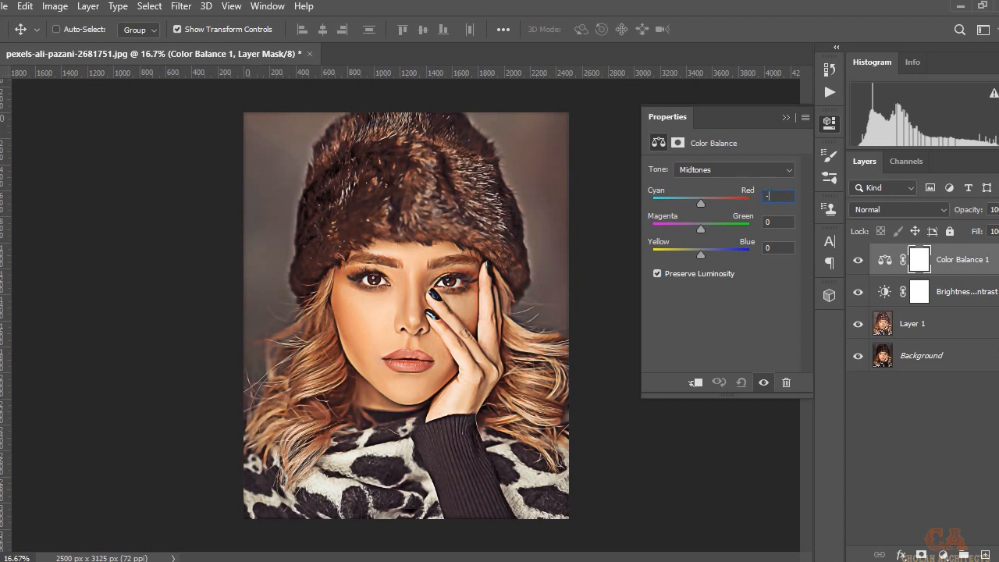
type("10")
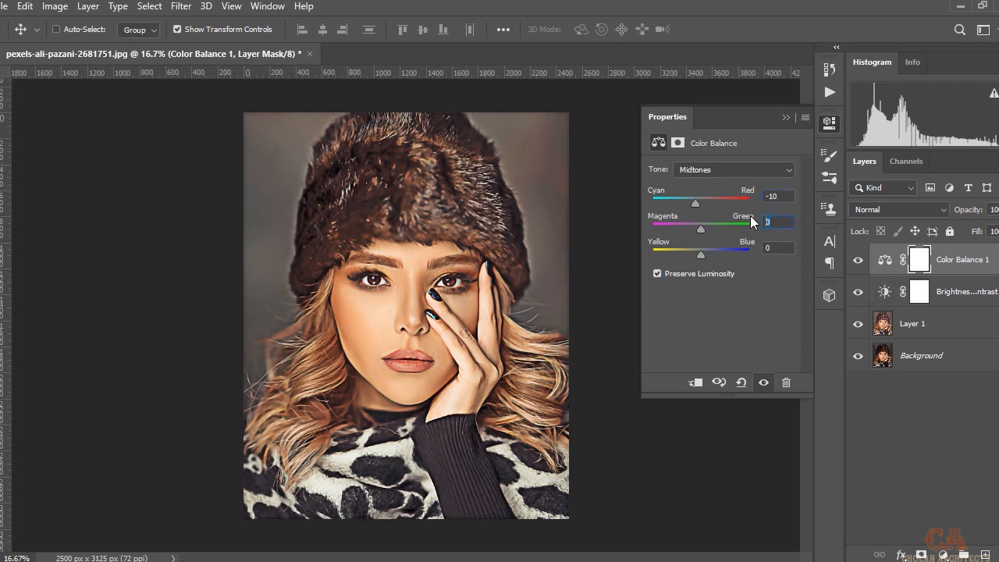
type("-10")
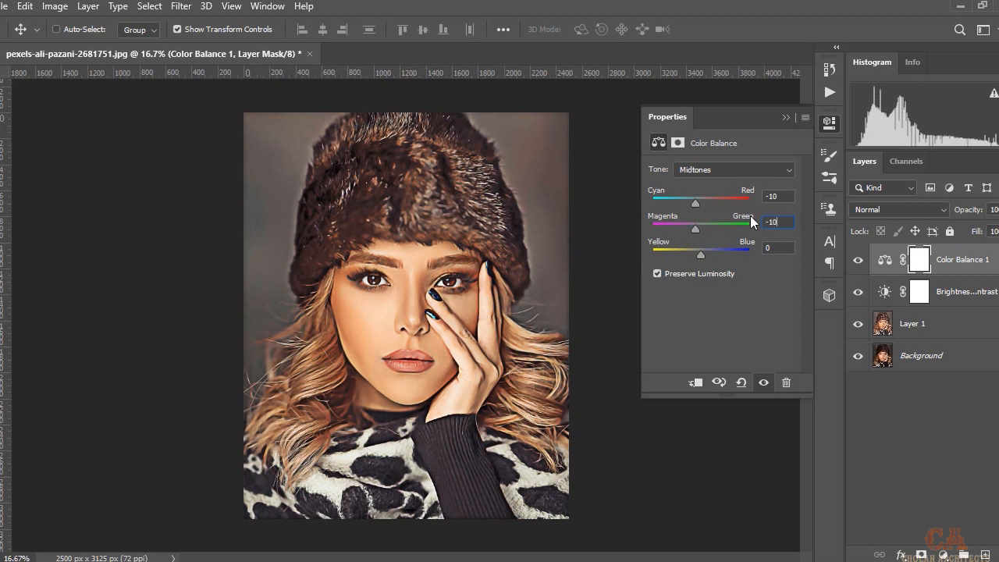
left_click(776, 248)
type("10")
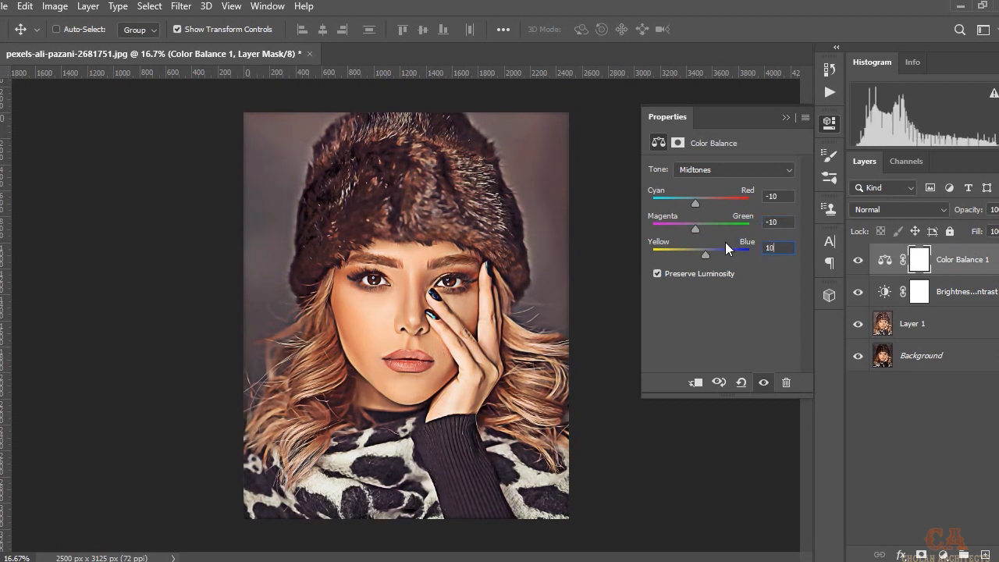
Set the Color Balance shadows to Cyan/Red +10 and Yellow/Blue -10.
left_click(763, 166)
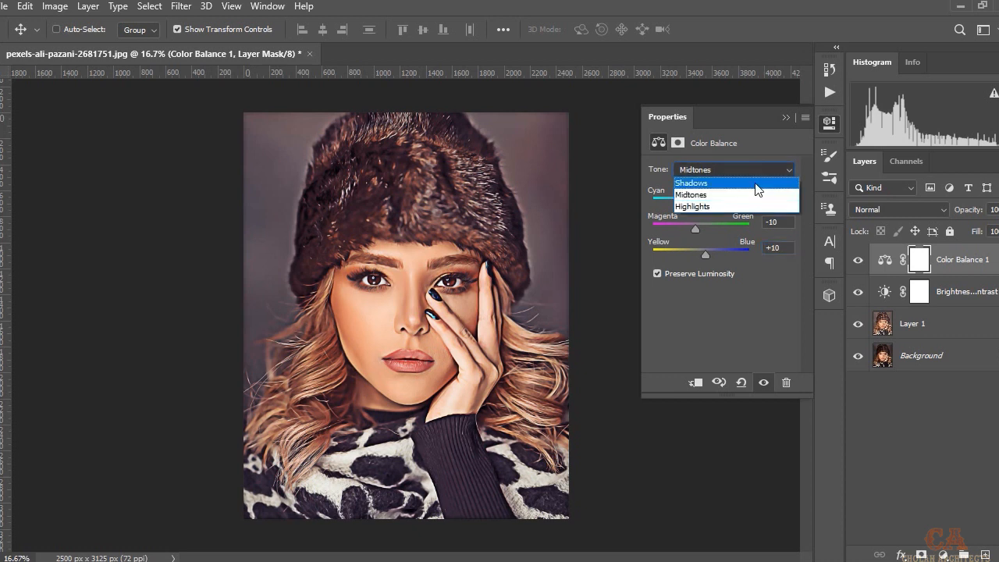
left_click(745, 185)
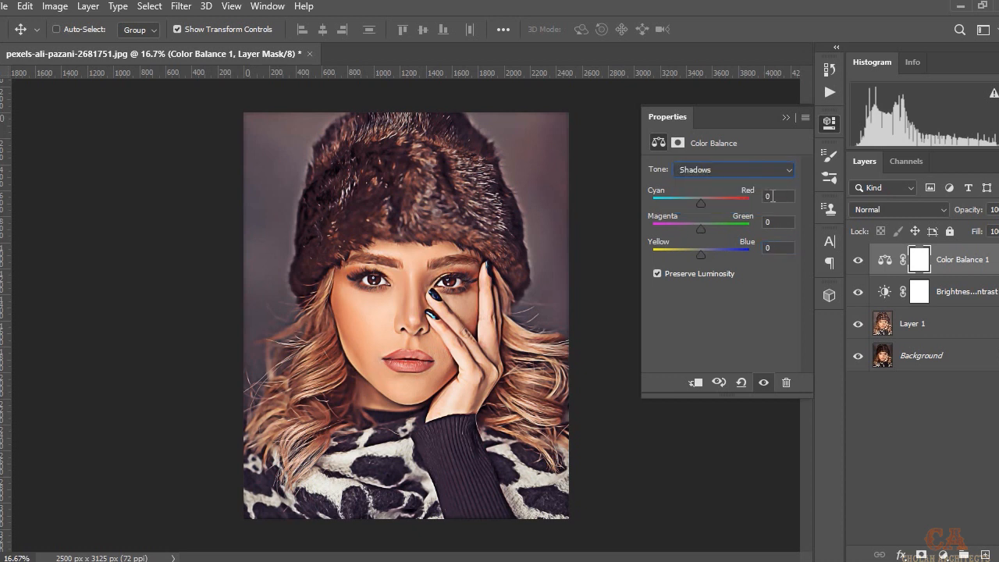
left_click(774, 195)
type("1")
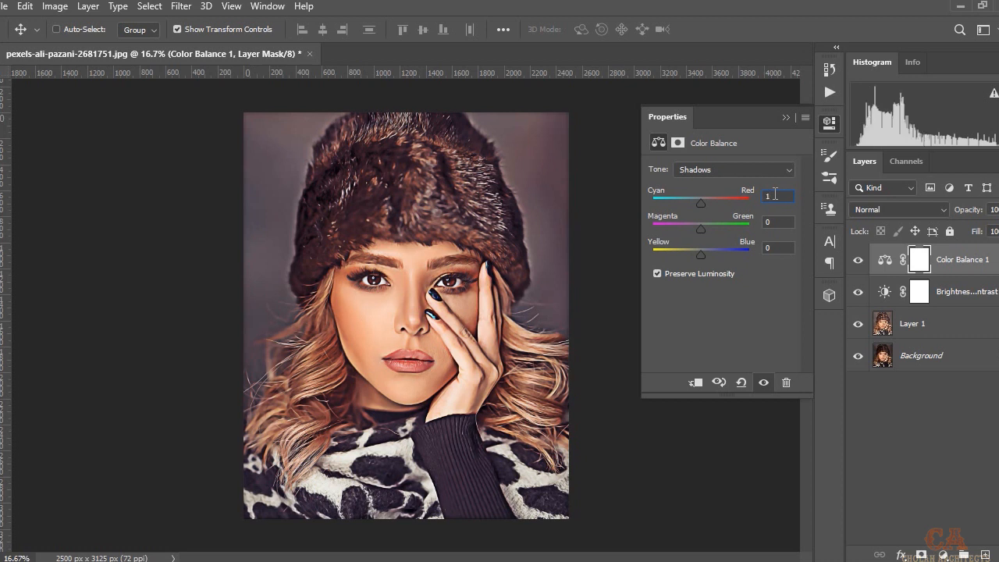
type("0")
left_click(770, 247)
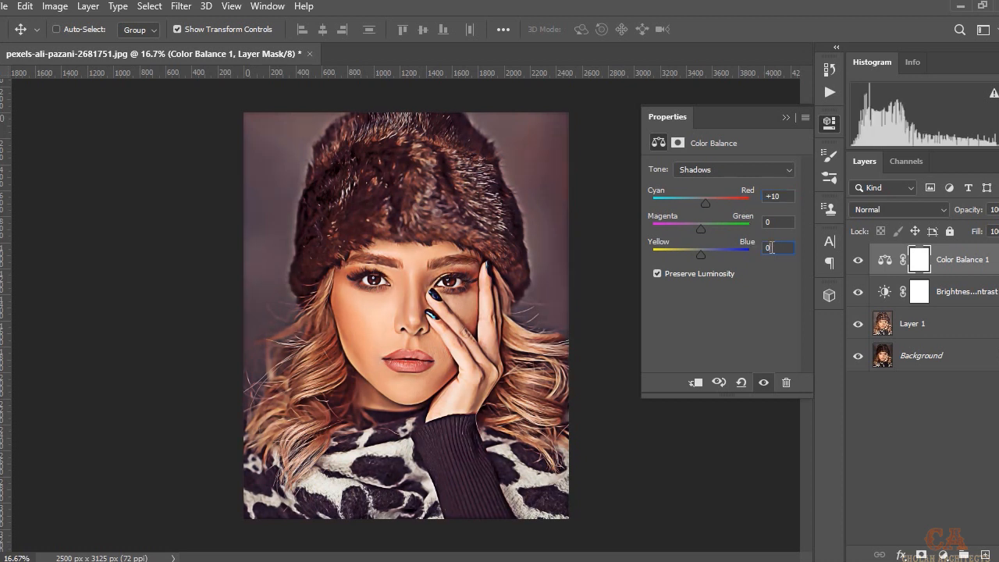
type("-10")
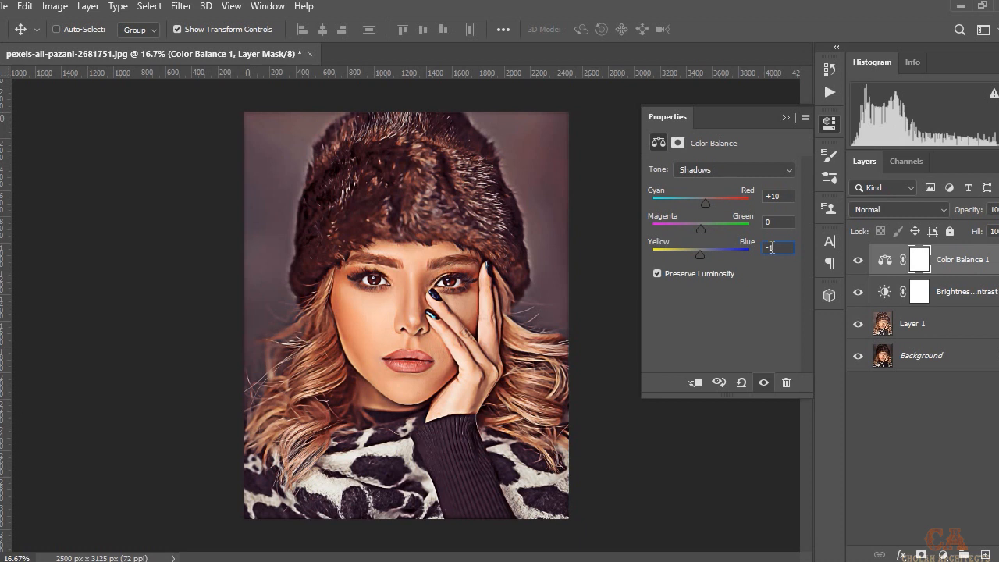
Set the Color Balance highlights to Cyan/Red +10 and Yellow/Blue -10.
left_click(750, 170)
left_click(757, 206)
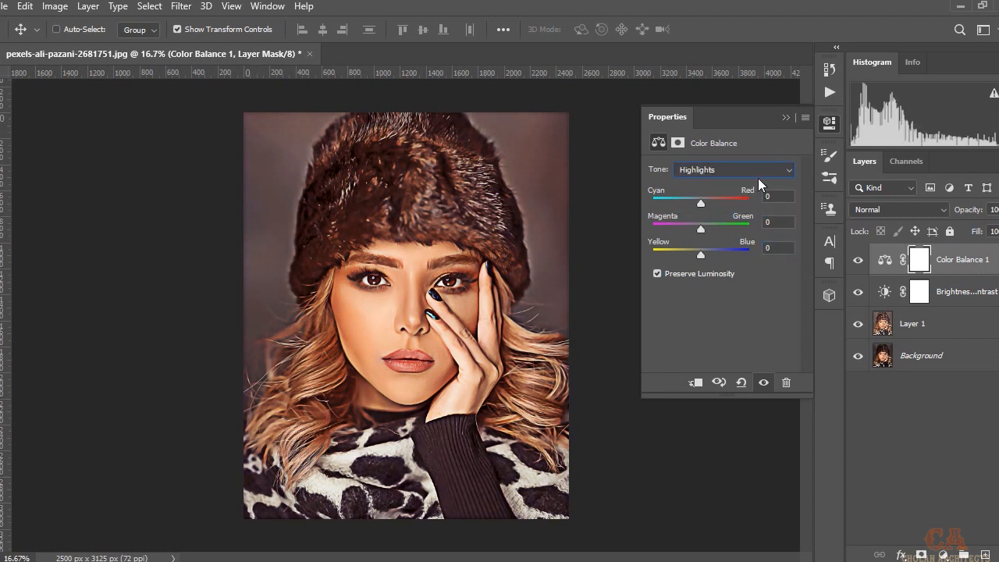
left_click(767, 196)
type("10")
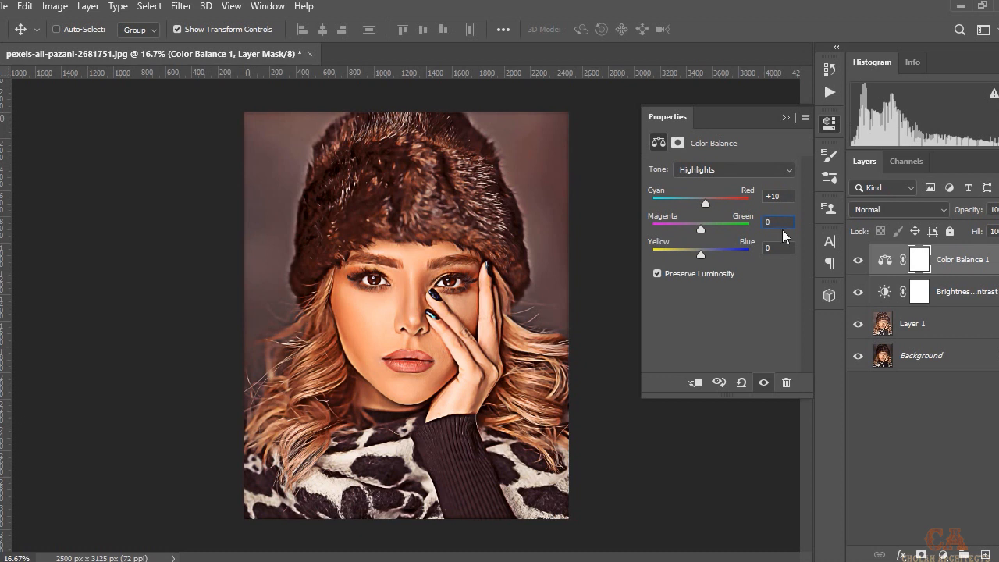
left_click(773, 247)
type("-10")
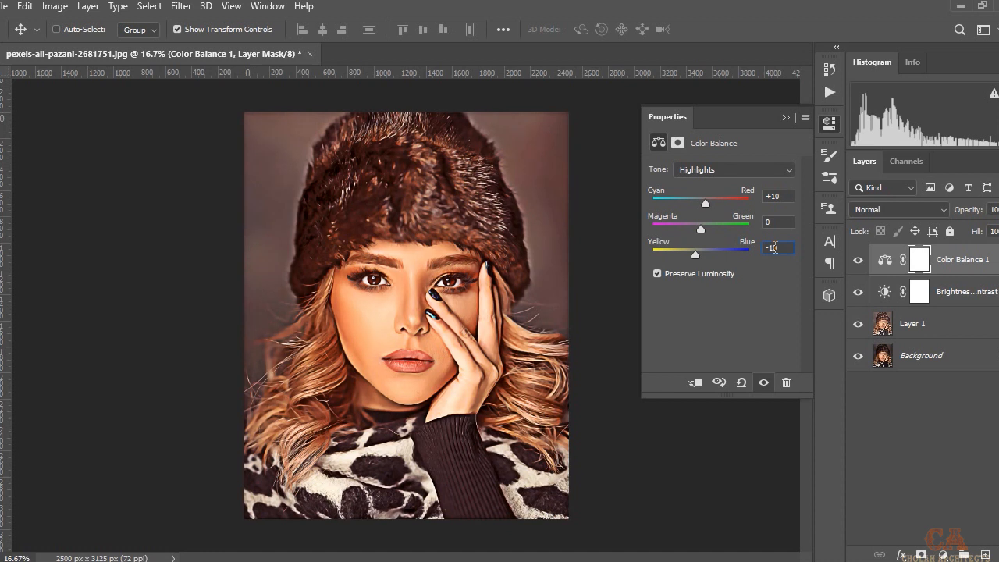
left_click(787, 119)
Open Layer 1 in Liquify and enlarge both eyes together to an eye size of 100.
left_click(936, 328)
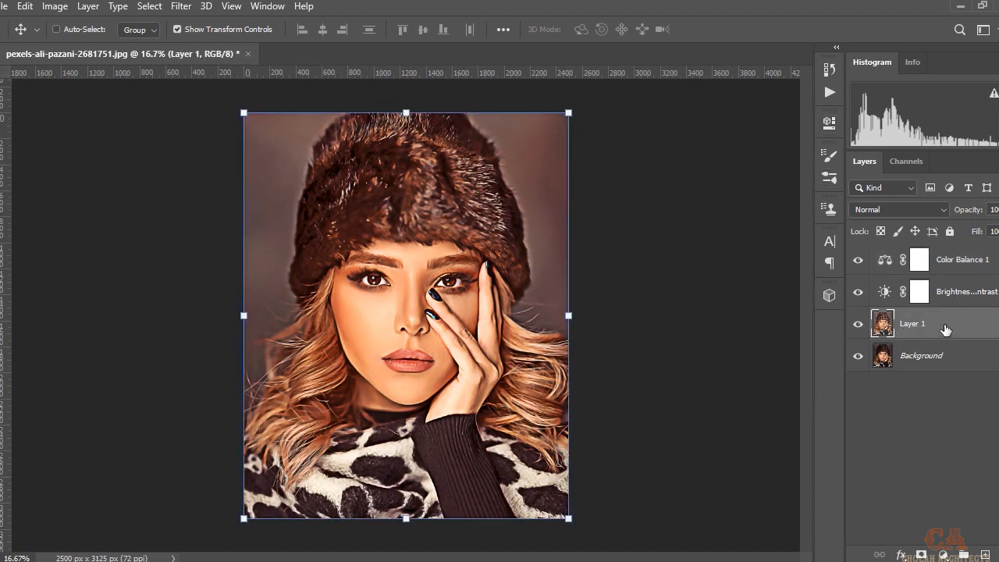
left_click(181, 7)
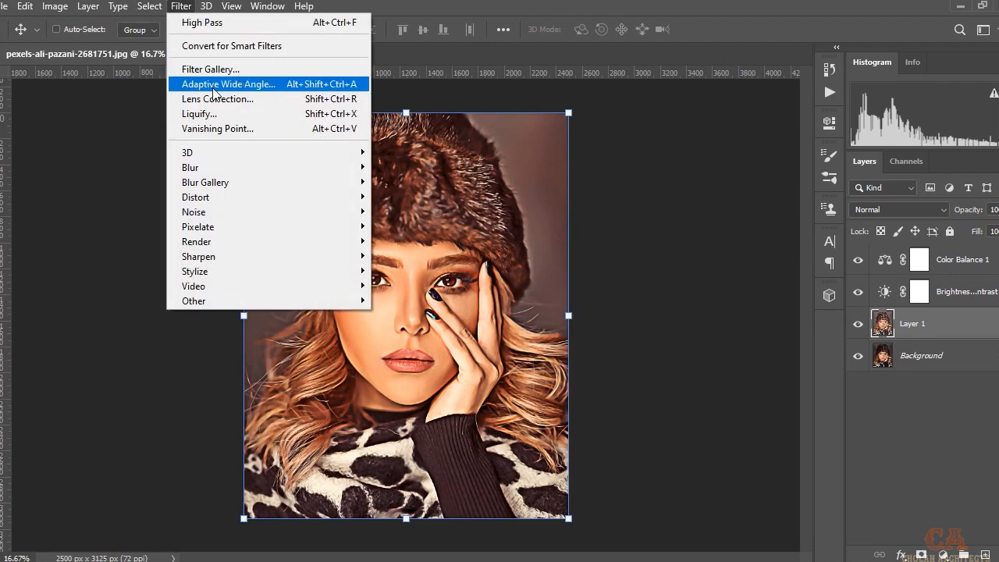
left_click(220, 115)
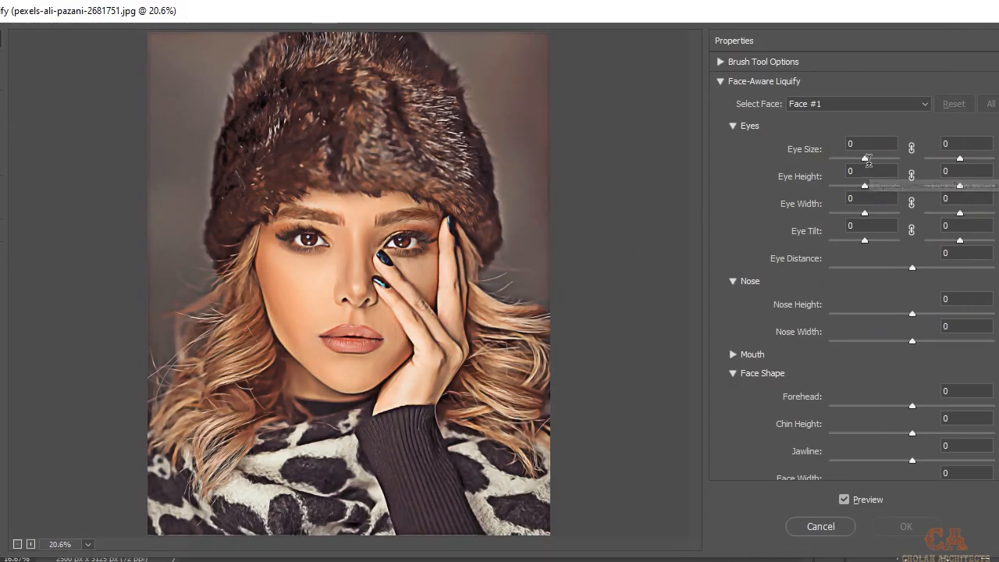
left_click(911, 148)
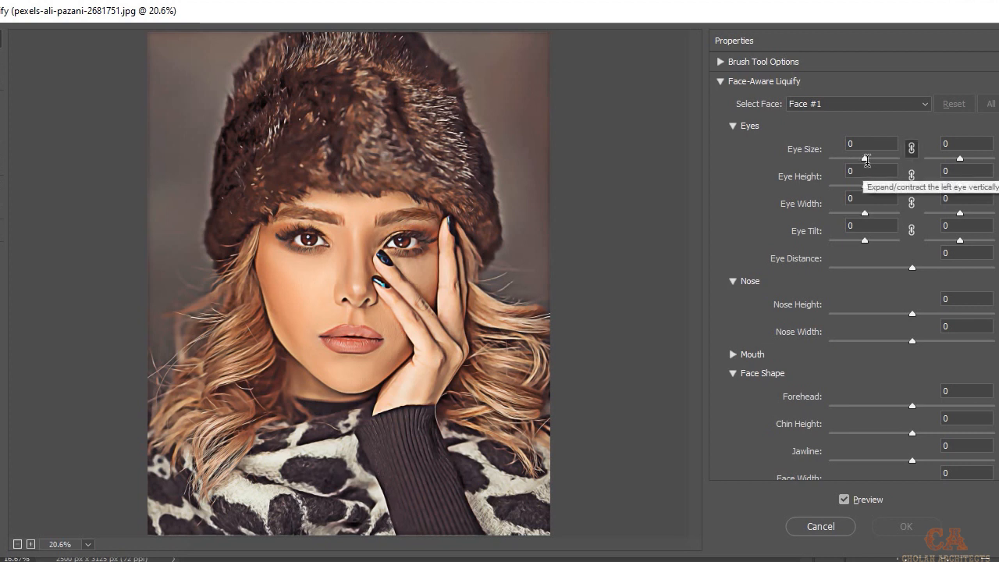
left_click_drag(865, 159, 919, 163)
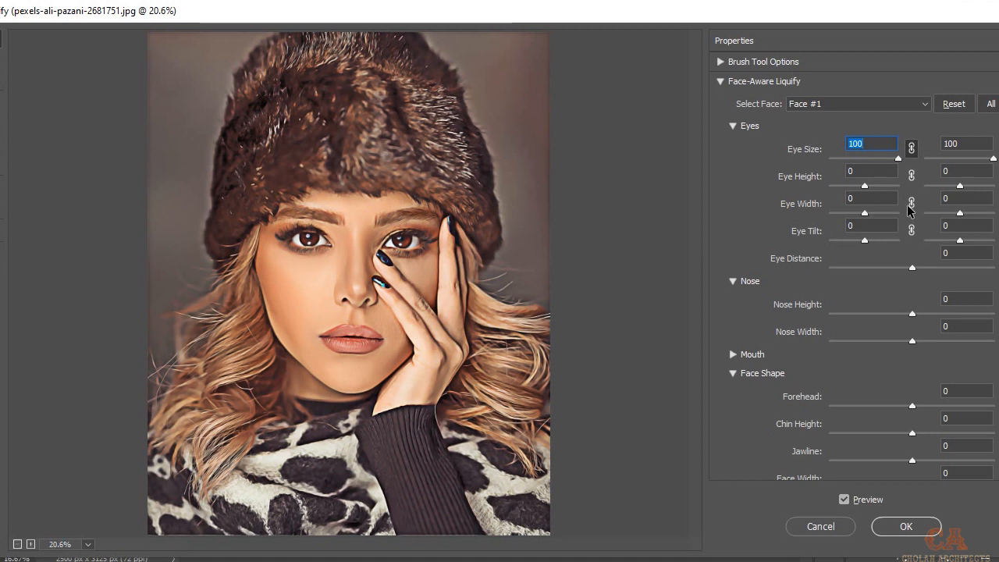
Reshape the nose to a height of -84 and a width of 48, and apply the Liquify changes.
left_click_drag(911, 316, 988, 314)
left_click_drag(913, 344, 843, 346)
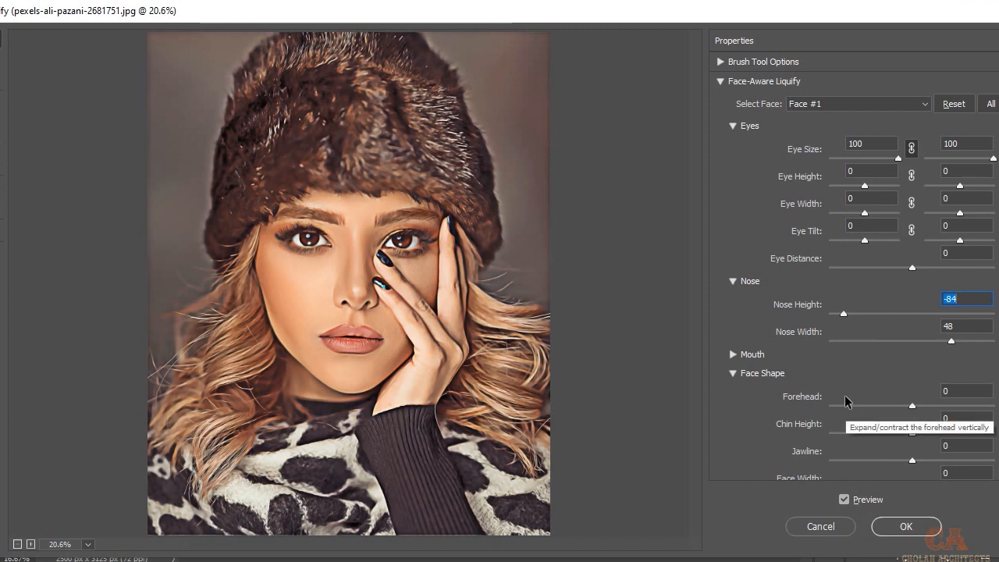
left_click(928, 526)
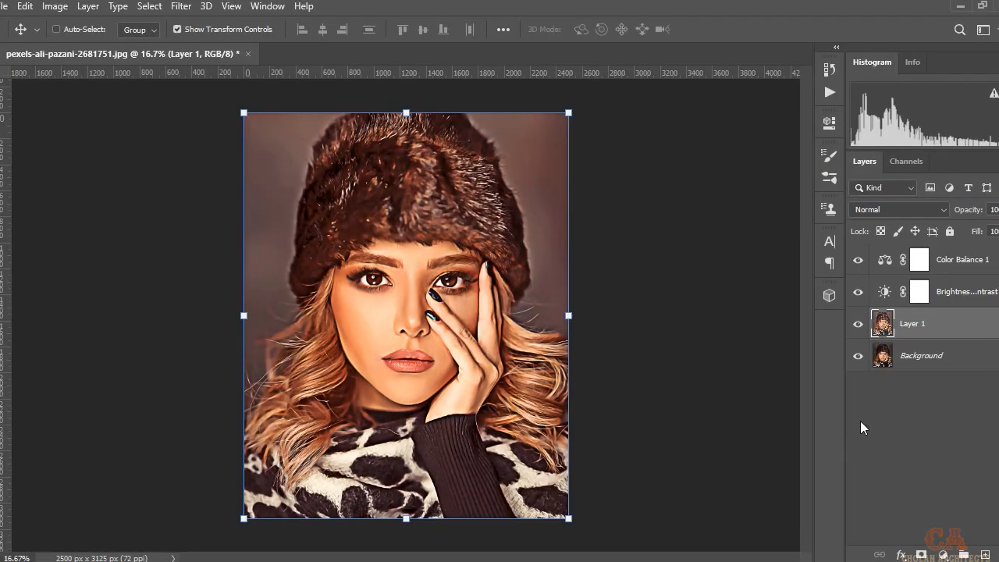
Duplicate Layer 1 and choose the Angled Strokes brush stroke filter from the Filter Gallery for the copy.
key("ctrl+j")
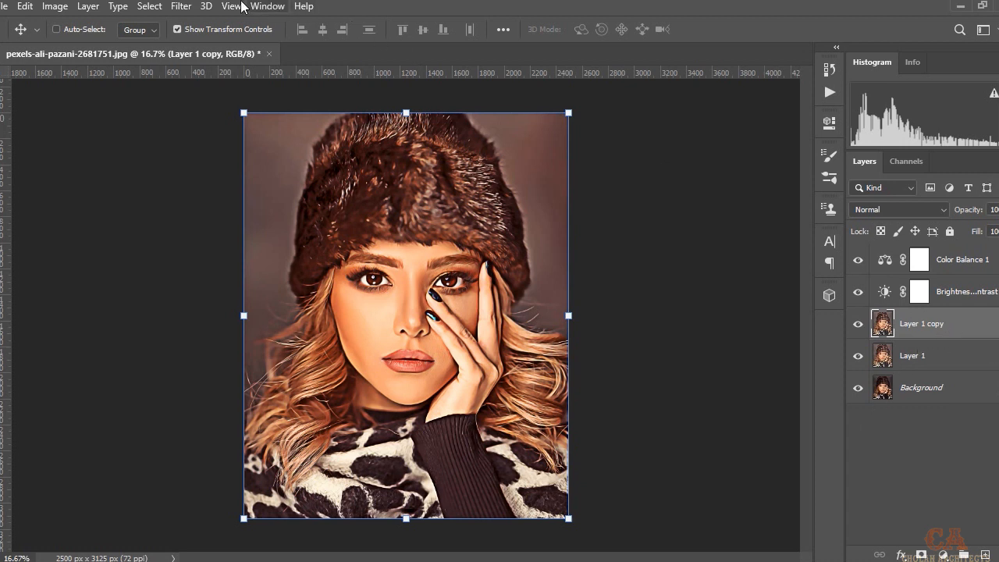
left_click(179, 9)
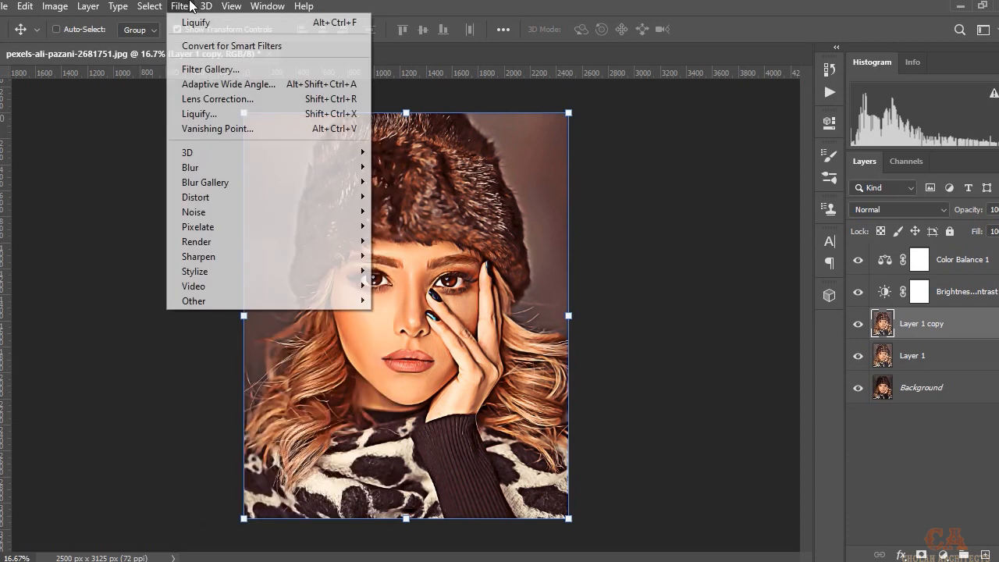
left_click(234, 70)
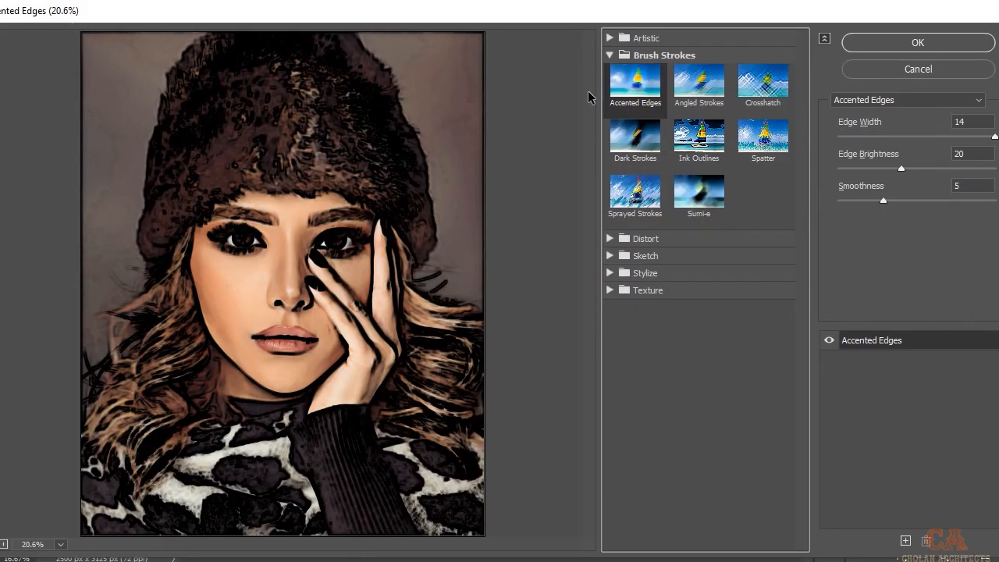
left_click(694, 87)
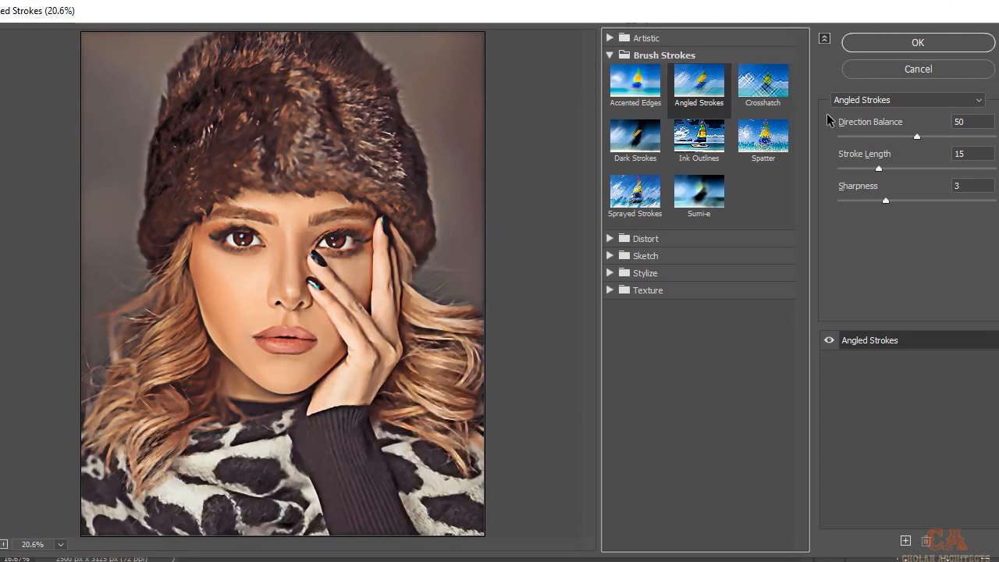
Set Angled Strokes to Direction Balance 60, Stroke Length 20 and Sharpness 5, and apply the filter.
left_click(963, 122)
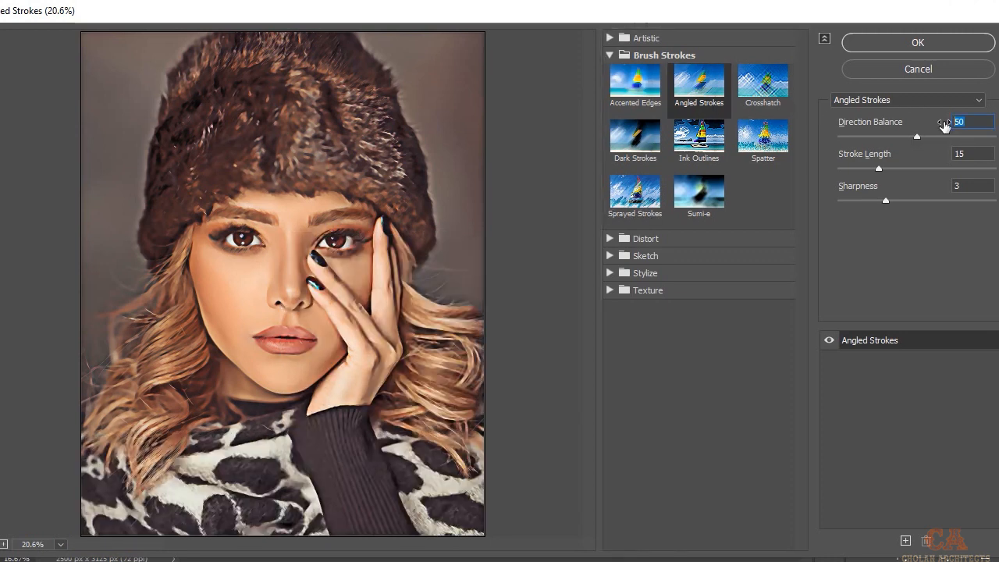
type("60")
key("Tab")
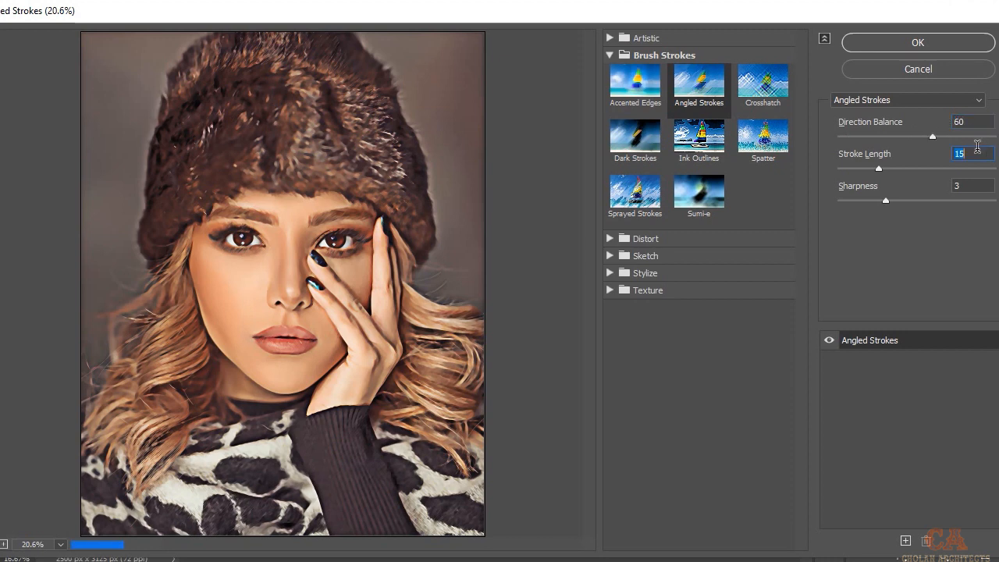
type("20")
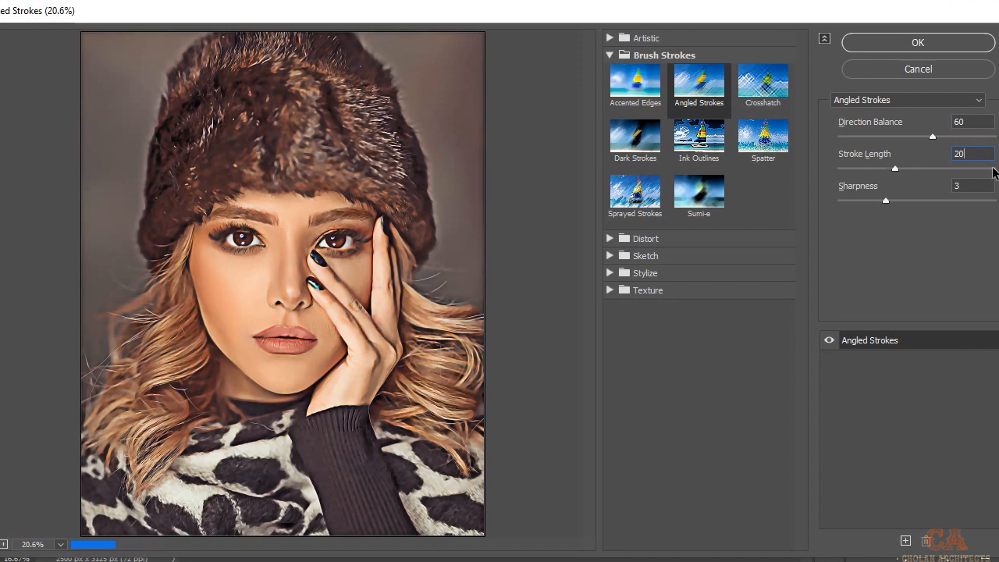
left_click(967, 185)
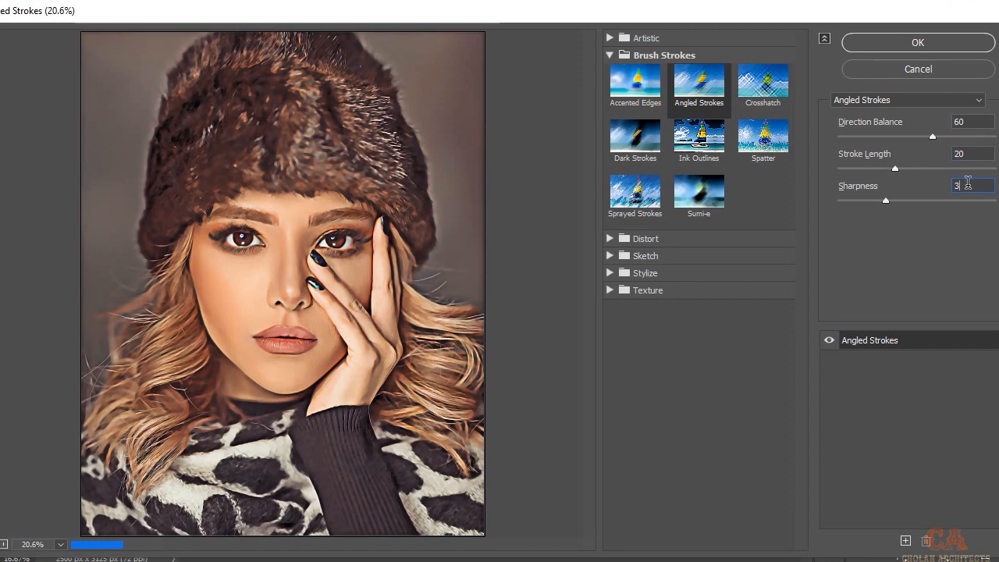
key("BackSpace")
type("5")
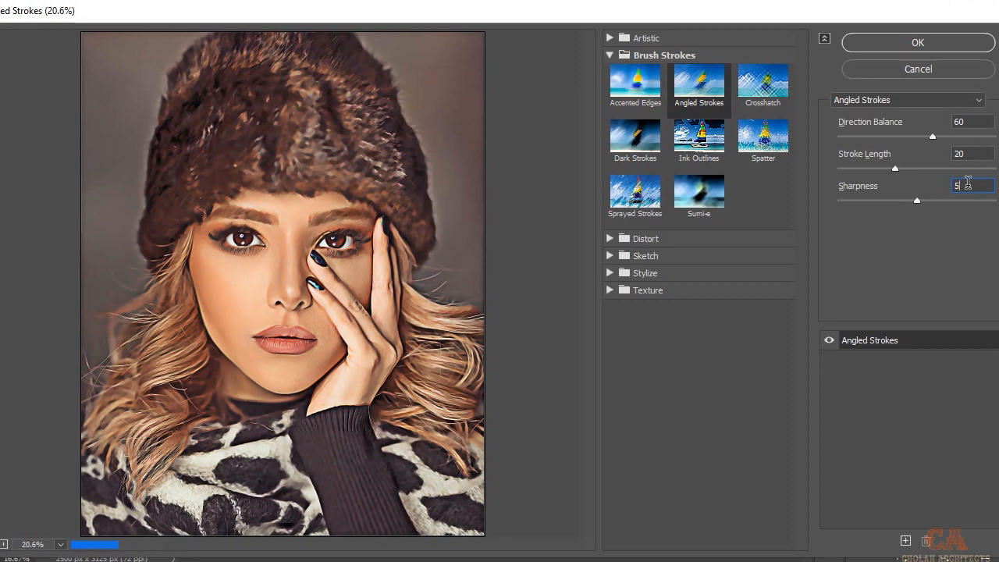
left_click(947, 44)
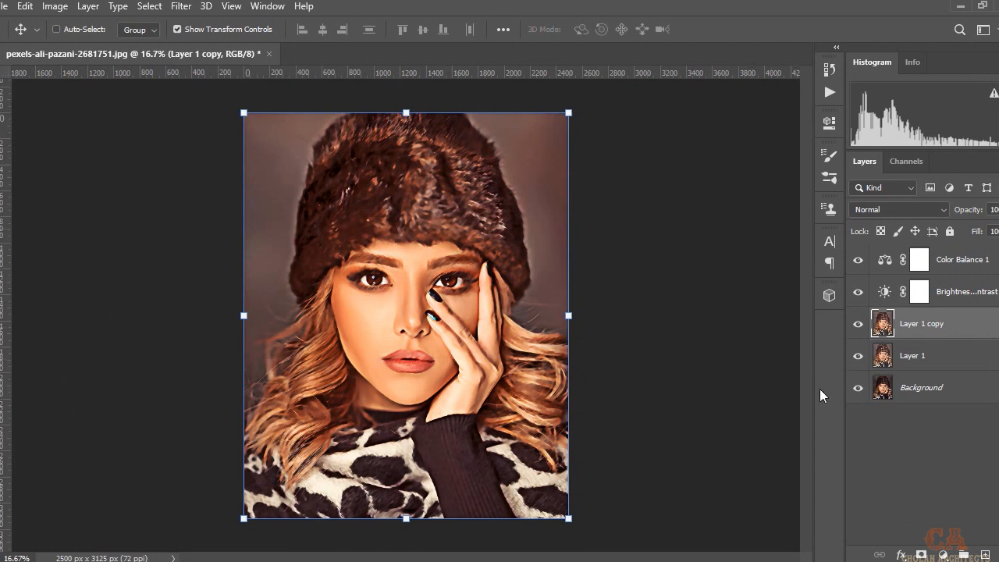
Add a layer mask to Layer 1 copy and ready the Brush tool with black (000000) as the foreground color.
left_click(923, 556)
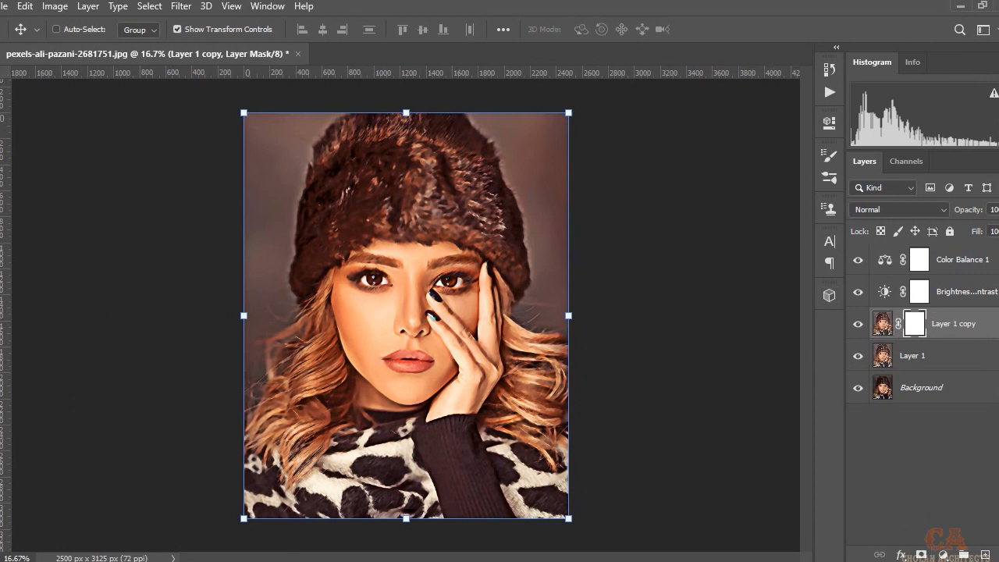
key("b")
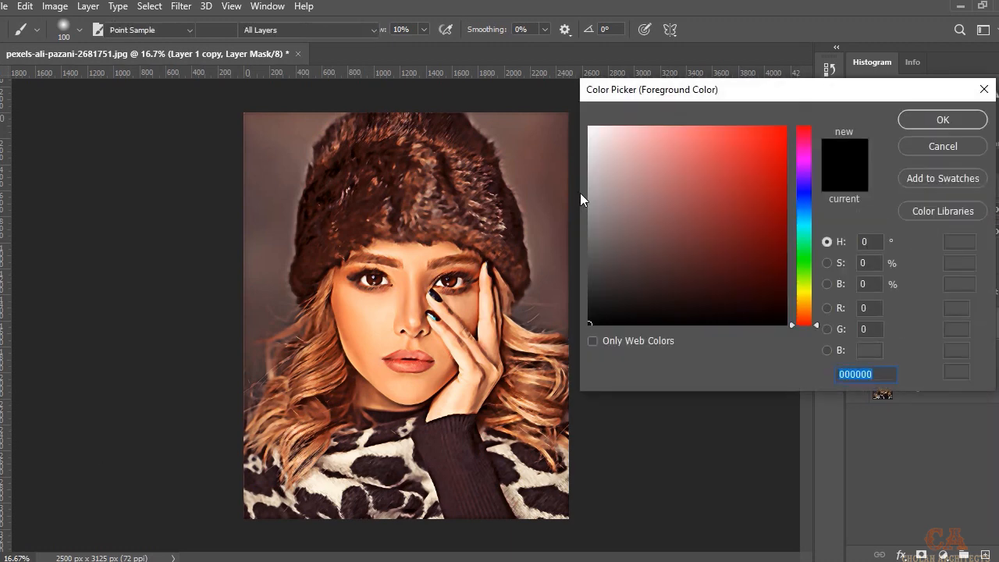
left_click_drag(609, 151, 589, 125)
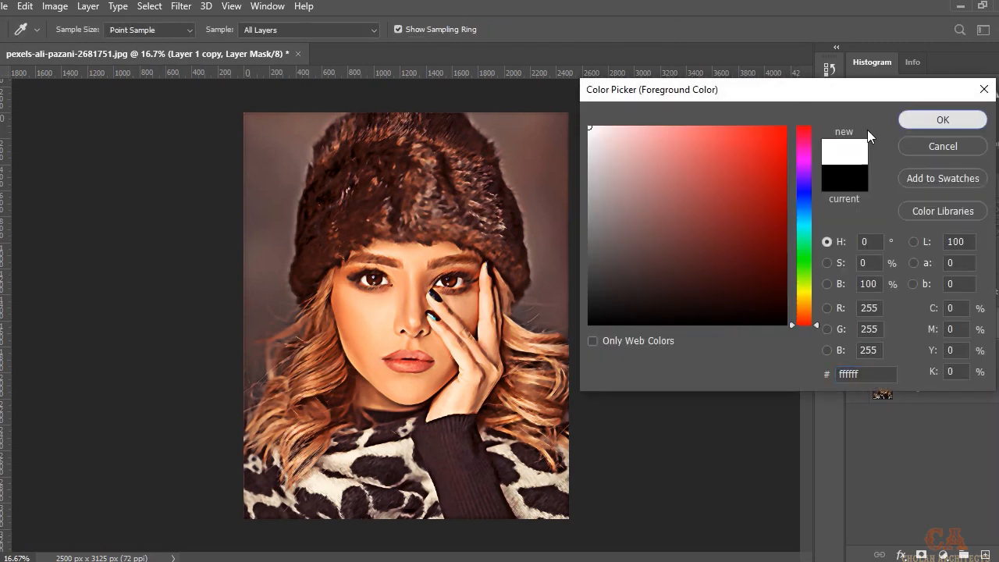
left_click(915, 118)
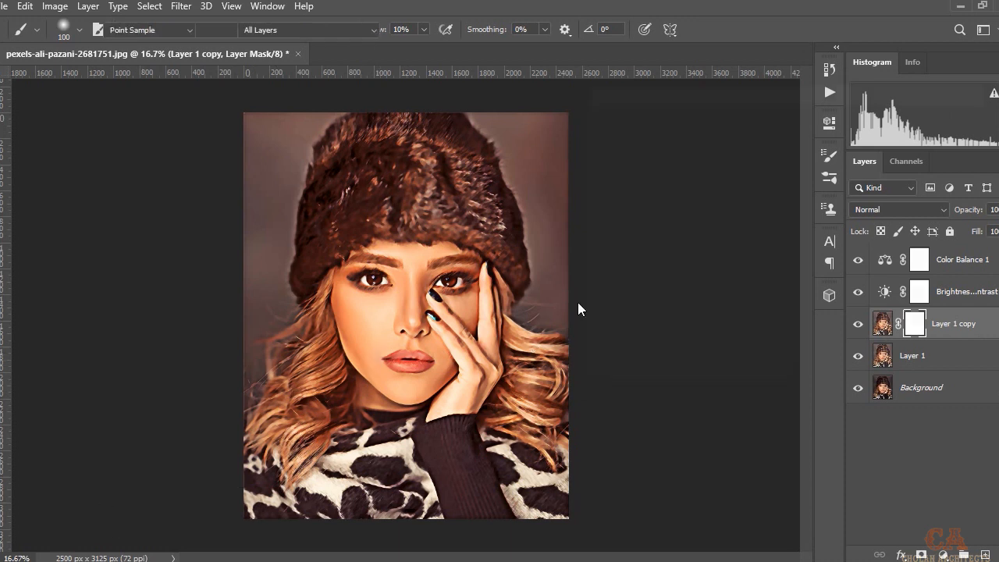
mouse_move(596, 318)
left_mouse_down()
mouse_move(545, 314)
mouse_move(588, 125)
left_mouse_up()
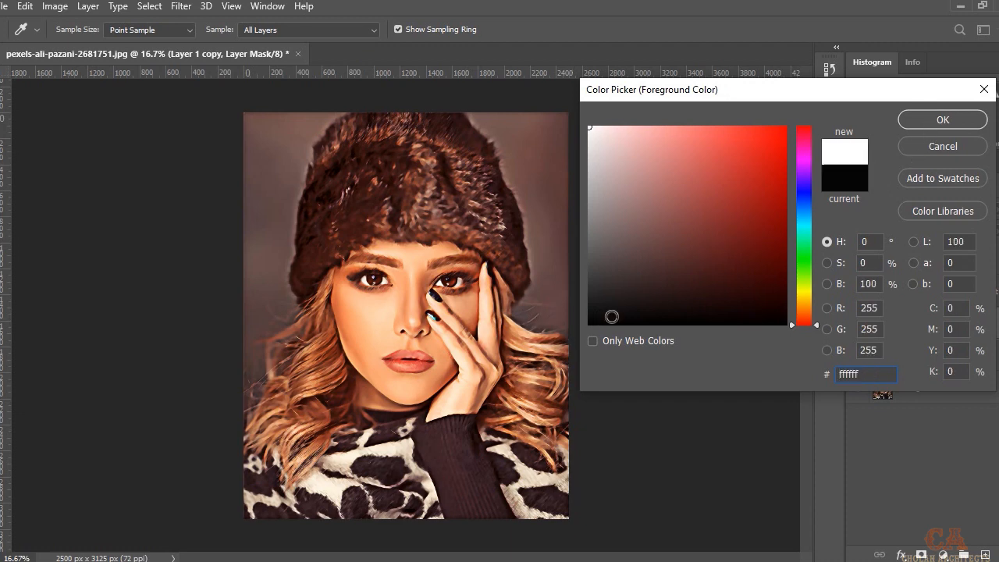
left_click(591, 323)
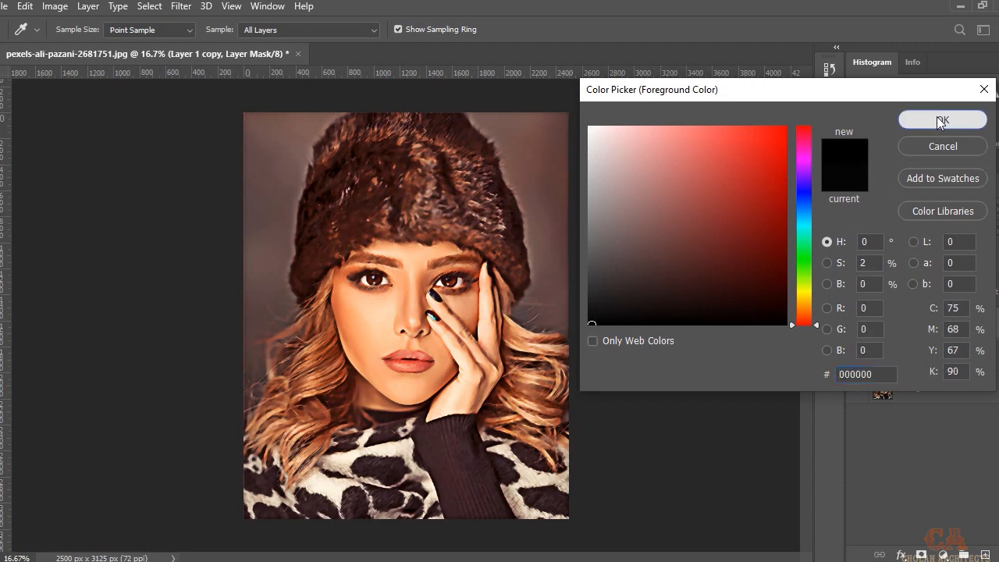
left_click(910, 119)
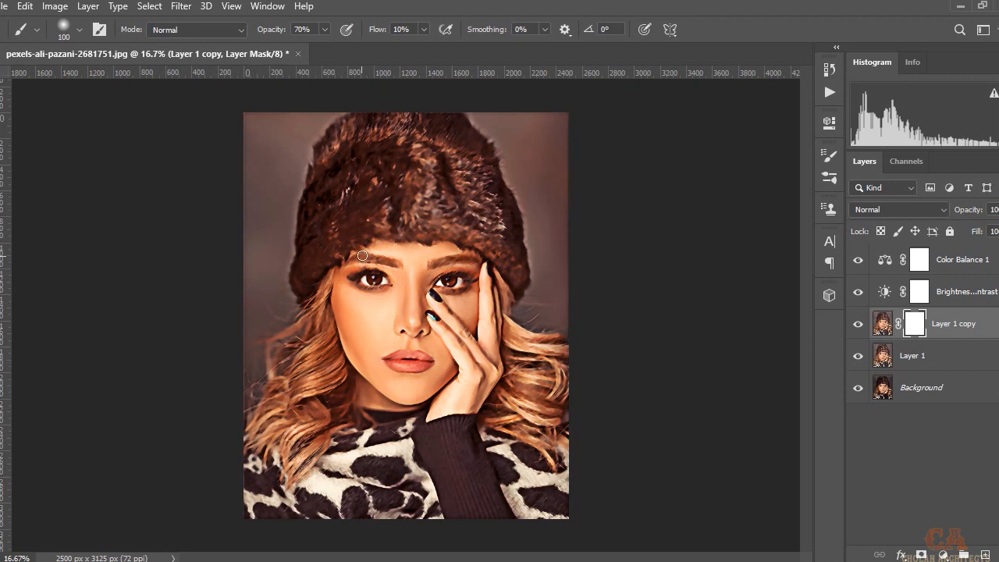
Paint over both eyes on the Layer 1 copy mask and lower the layer's opacity to 50%.
mouse_move(371, 279)
left_mouse_down()
mouse_move(384, 280)
mouse_move(365, 275)
left_mouse_up()
left_click_drag(440, 277, 452, 283)
left_click_drag(454, 275, 450, 281)
mouse_move(370, 286)
left_mouse_down()
mouse_move(383, 284)
mouse_move(364, 279)
left_mouse_up()
mouse_move(998, 238)
left_mouse_down()
mouse_move(957, 239)
mouse_move(987, 231)
left_mouse_up()
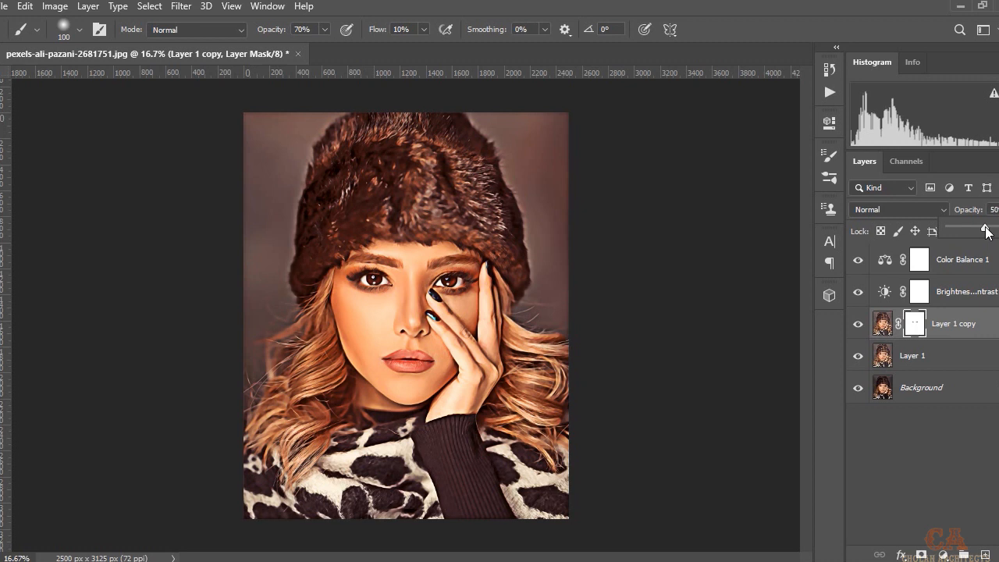
left_click(969, 272)
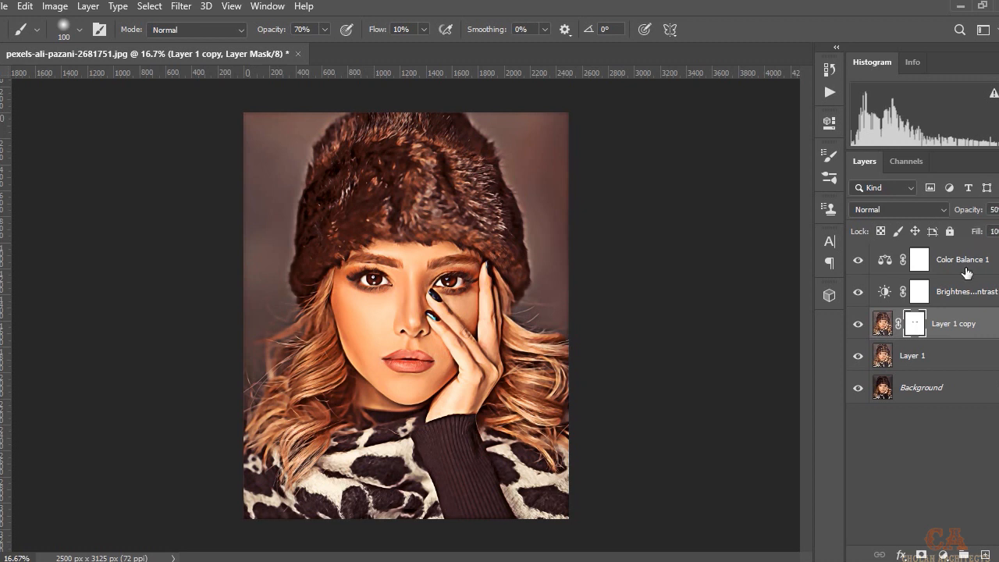
Merge all layers from Color Balance 1 down to Layer 1 into one, leaving out the Background.
left_click(969, 271)
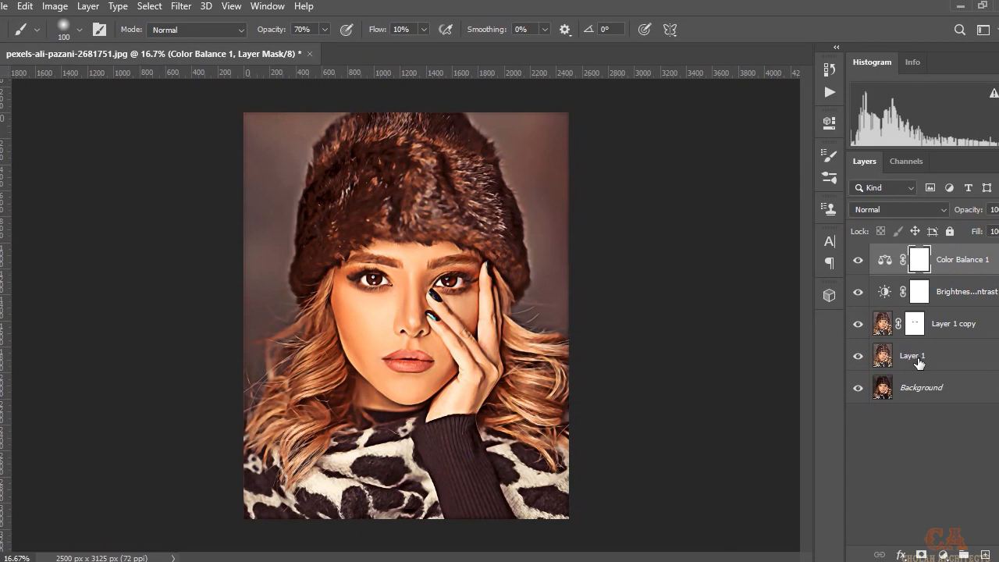
left_click(918, 356)
right_click(937, 288)
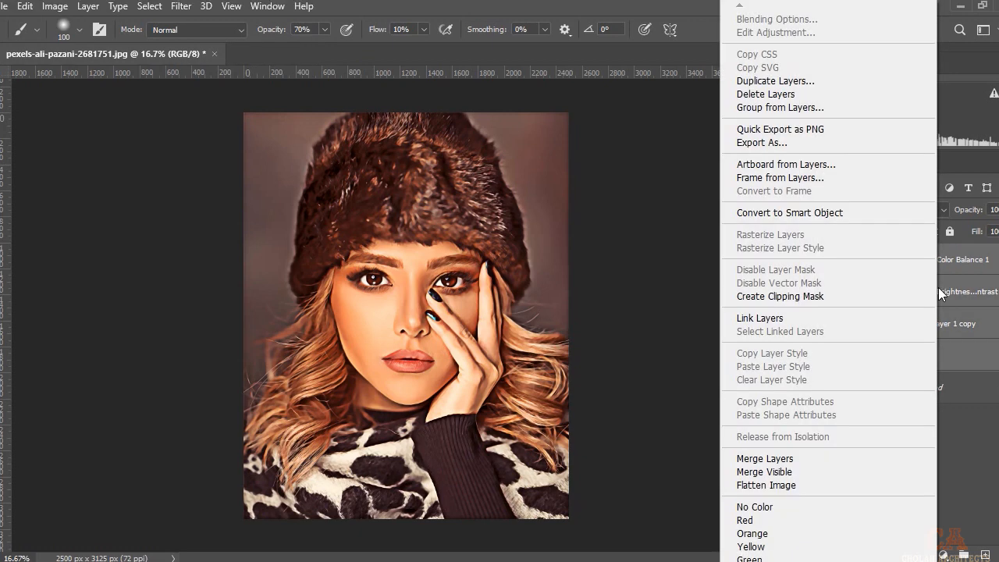
left_click(786, 459)
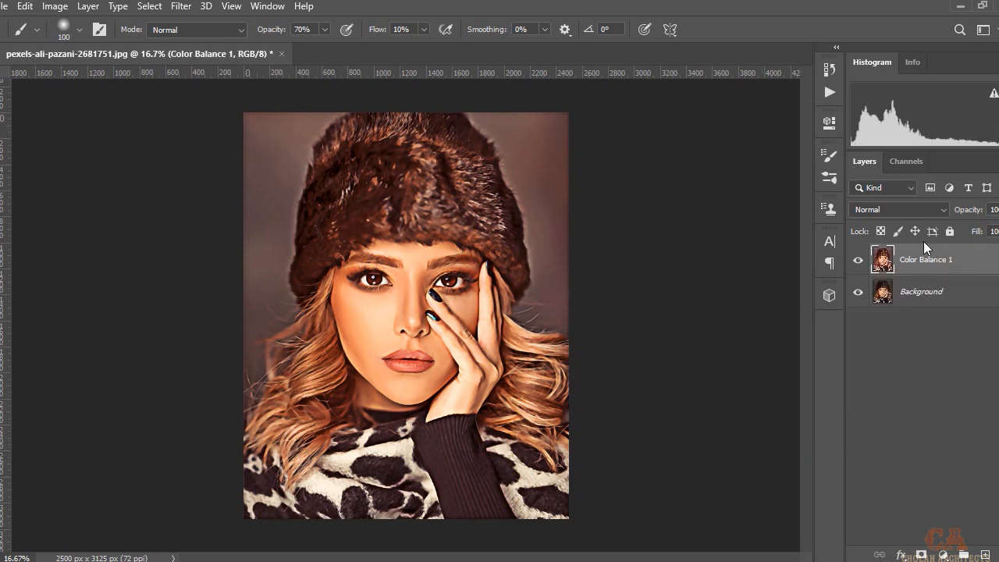
Toggle the merged layer's visibility off and on twice to compare the painted result with the original photo.
left_click(858, 259)
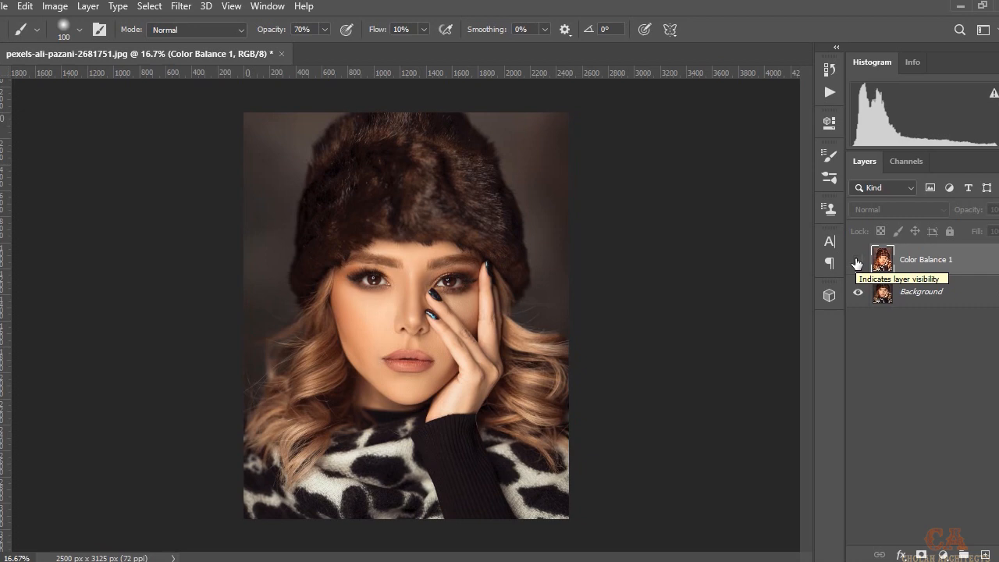
left_click(858, 260)
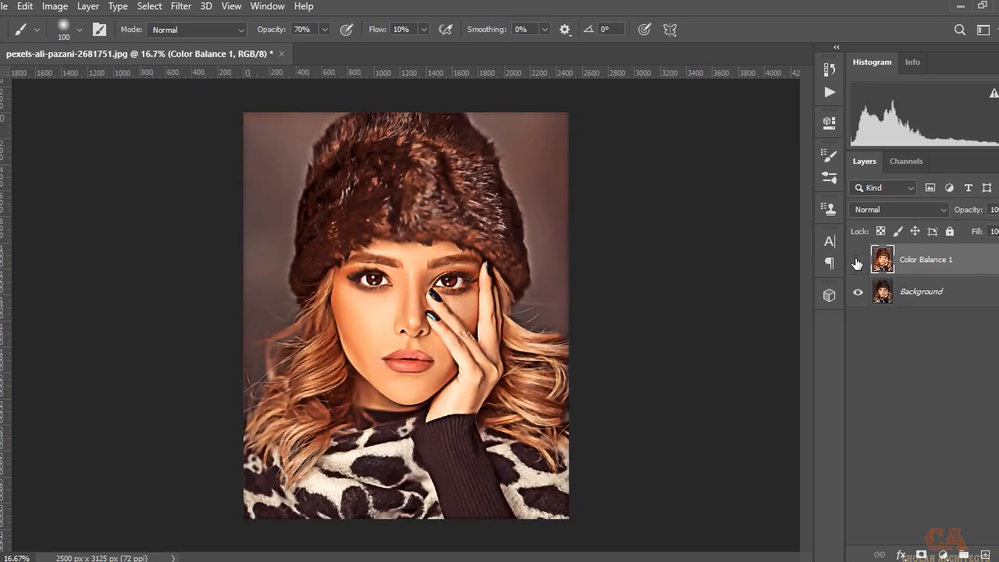
left_click(857, 262)
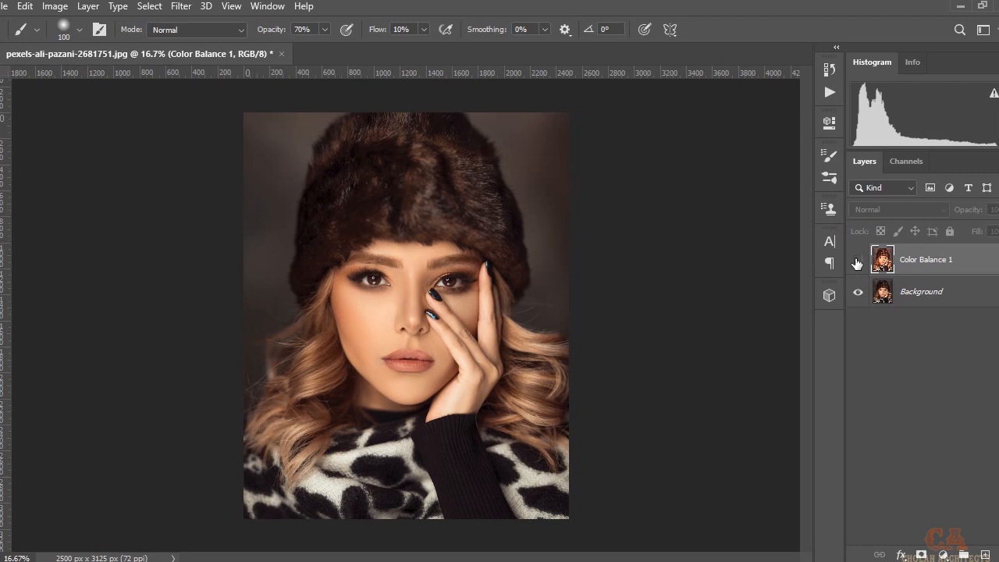
left_click(857, 263)
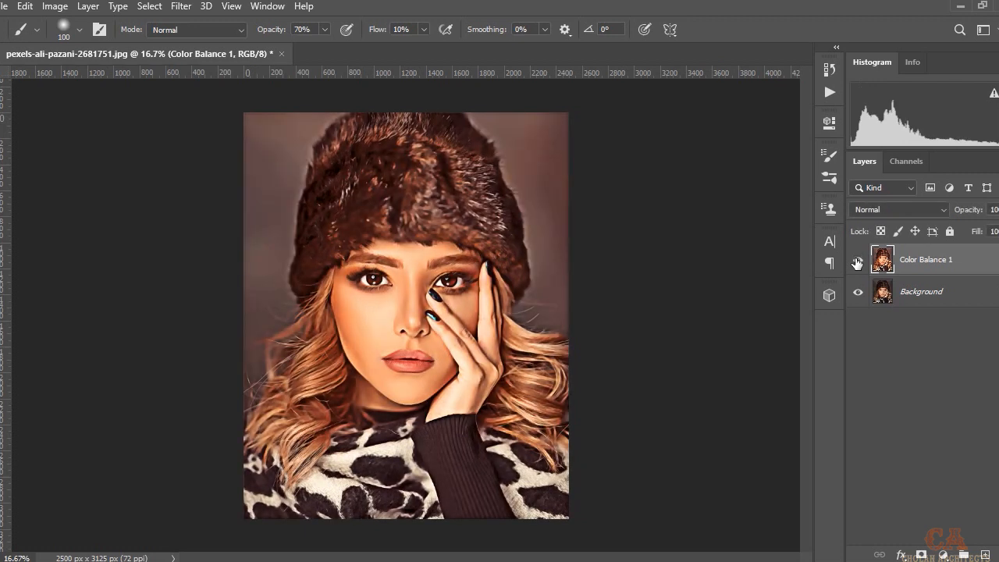